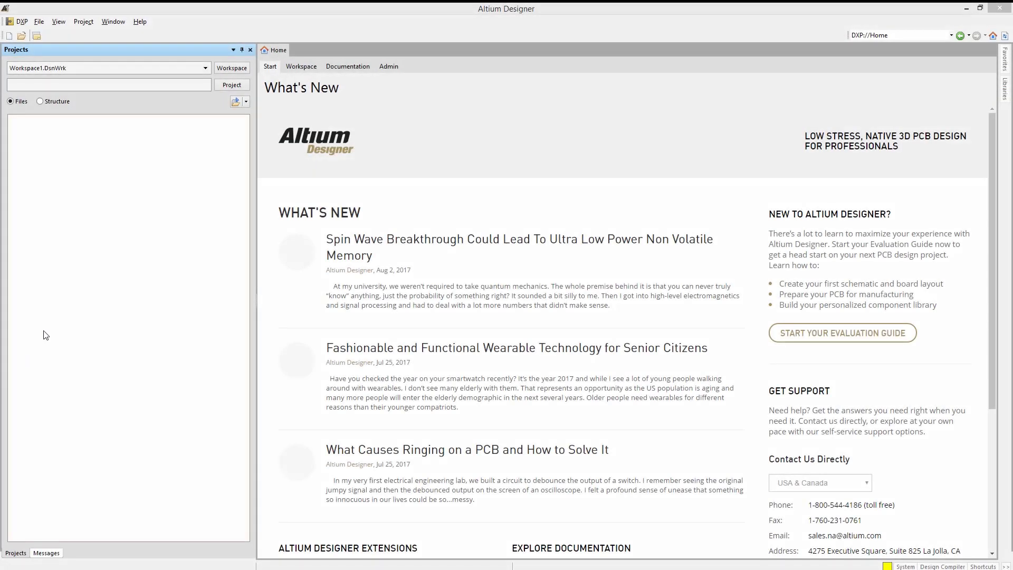
From Preferences' Design Repositories page, start creating a new SVN design repository
{"action": "left_click", "coordinate": [21, 21]}
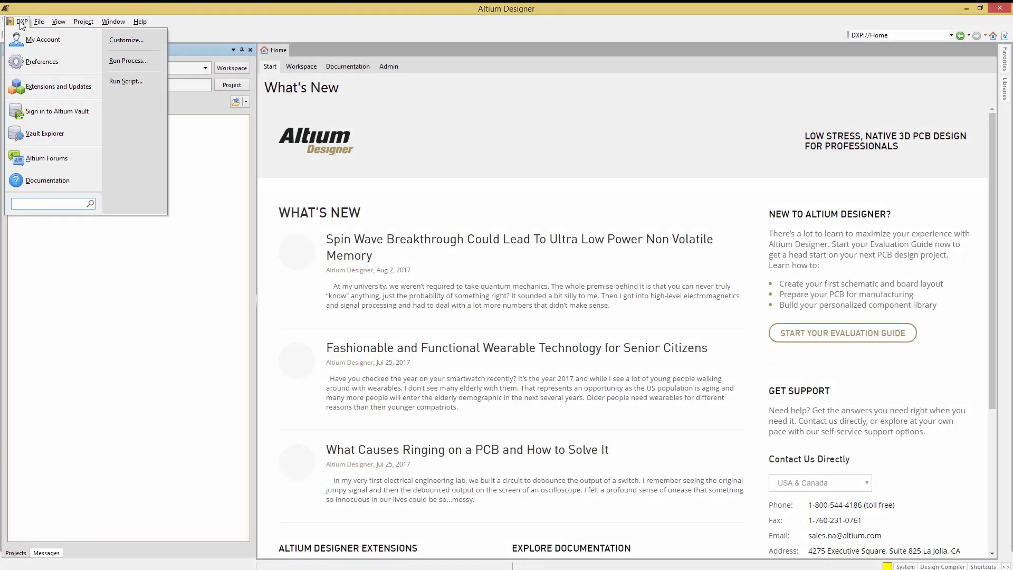
{"action": "left_click", "coordinate": [24, 61]}
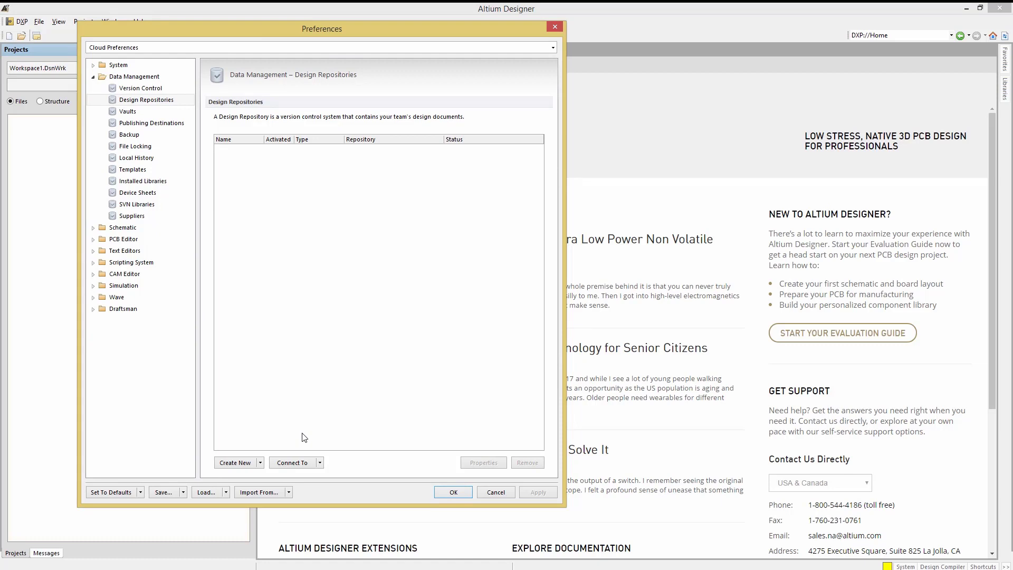
{"action": "left_click", "coordinate": [259, 463]}
{"action": "left_click", "coordinate": [241, 486]}
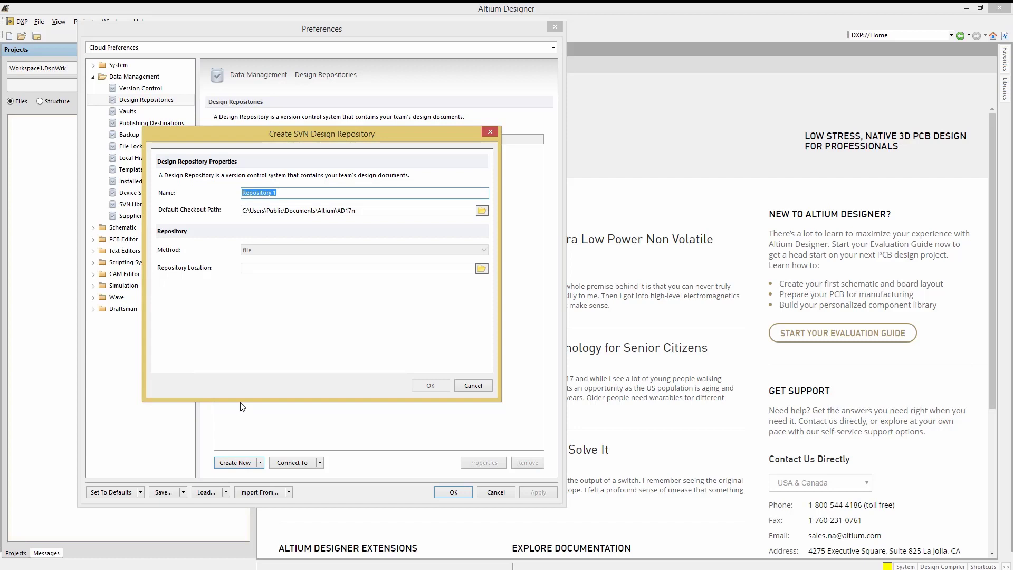
Name the repository MyCompanyDesignRepository and set its checkout path to a new Documents\WorkingCopy folder
{"action": "left_click", "coordinate": [243, 193]}
{"action": "double_click", "coordinate": [243, 193]}
{"action": "type", "text": "MyCompanyDesignRepository"}
{"action": "left_click", "coordinate": [482, 211]}
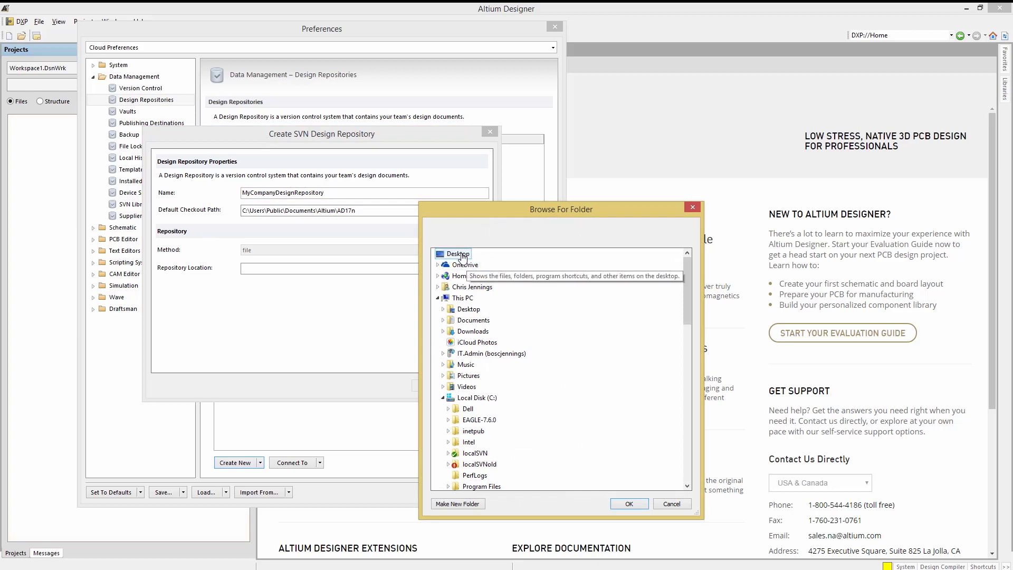
{"action": "left_click", "coordinate": [474, 320]}
{"action": "left_click", "coordinate": [457, 503]}
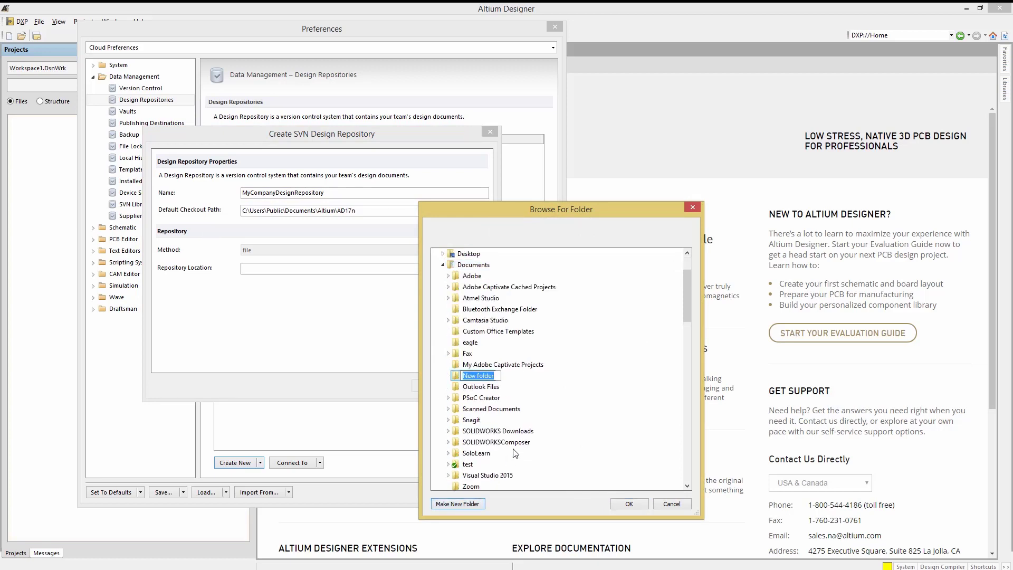
{"action": "type", "text": "WorkingCopy"}
{"action": "left_click", "coordinate": [631, 503]}
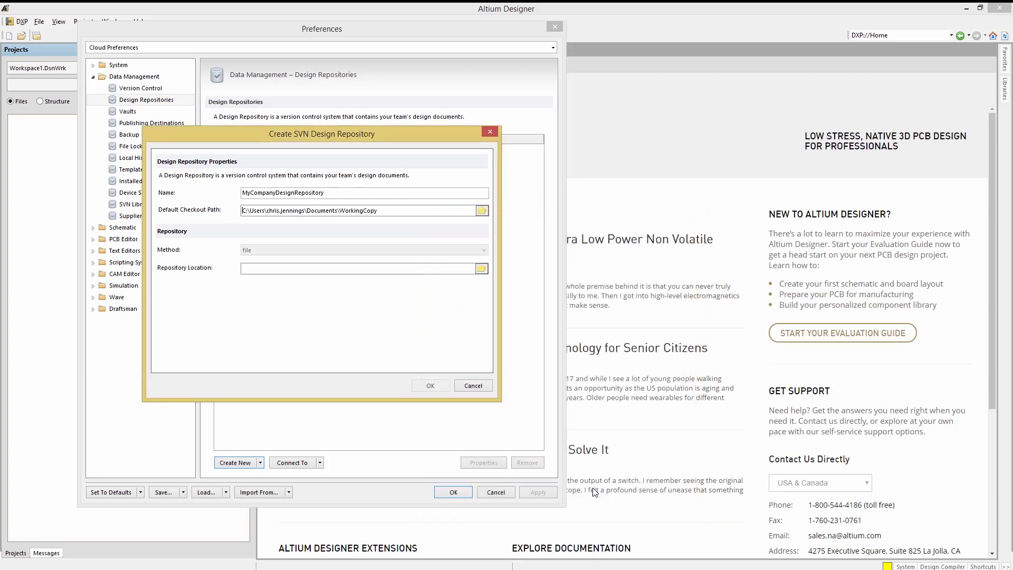
Store the repository in a new CompanyRepository folder and finish creating it
{"action": "left_click", "coordinate": [481, 268]}
{"action": "left_click", "coordinate": [437, 409]}
{"action": "left_click", "coordinate": [458, 504]}
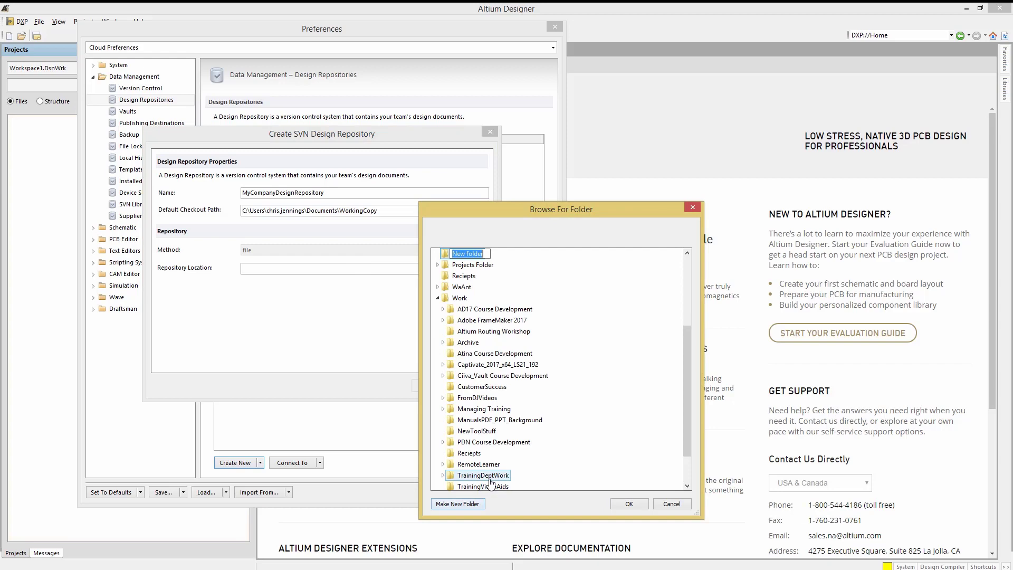
{"action": "type", "text": "CompanyRepository"}
{"action": "left_click", "coordinate": [629, 503]}
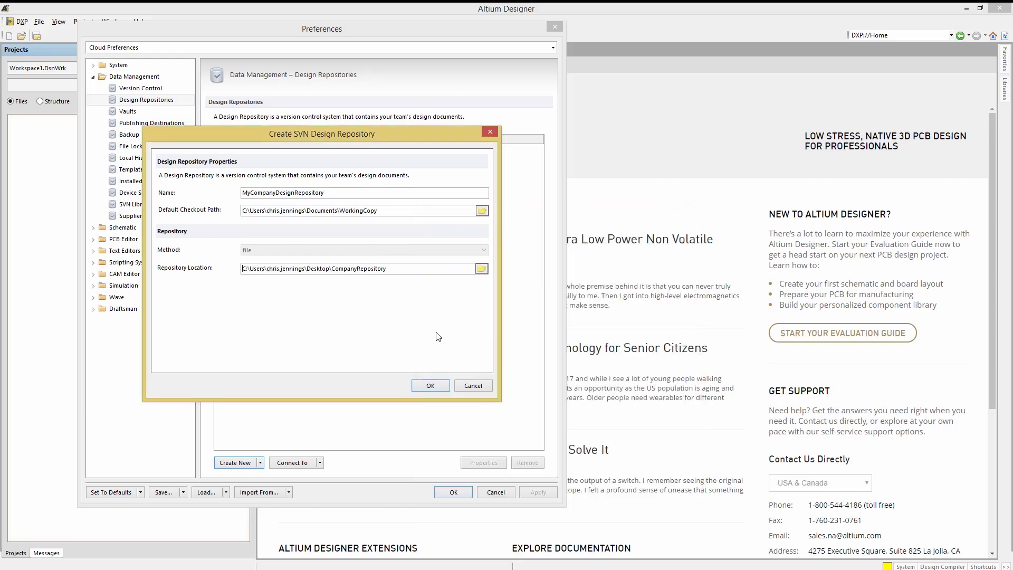
{"action": "left_click", "coordinate": [428, 386]}
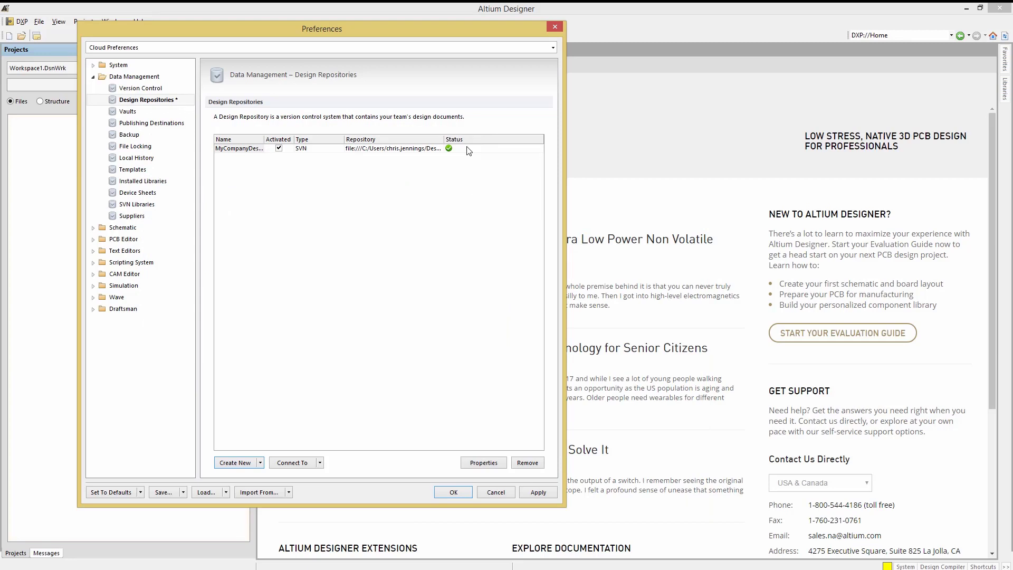
Close Preferences, create a new PCB project, and add a new schematic sheet to it
{"action": "left_click", "coordinate": [454, 492]}
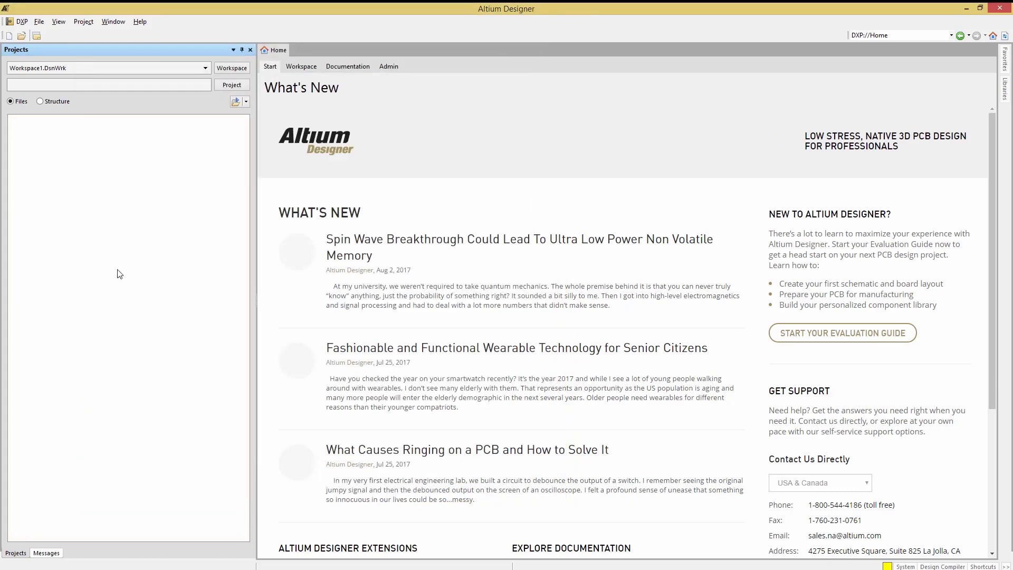
{"action": "left_click", "coordinate": [39, 21]}
{"action": "left_click", "coordinate": [160, 35]}
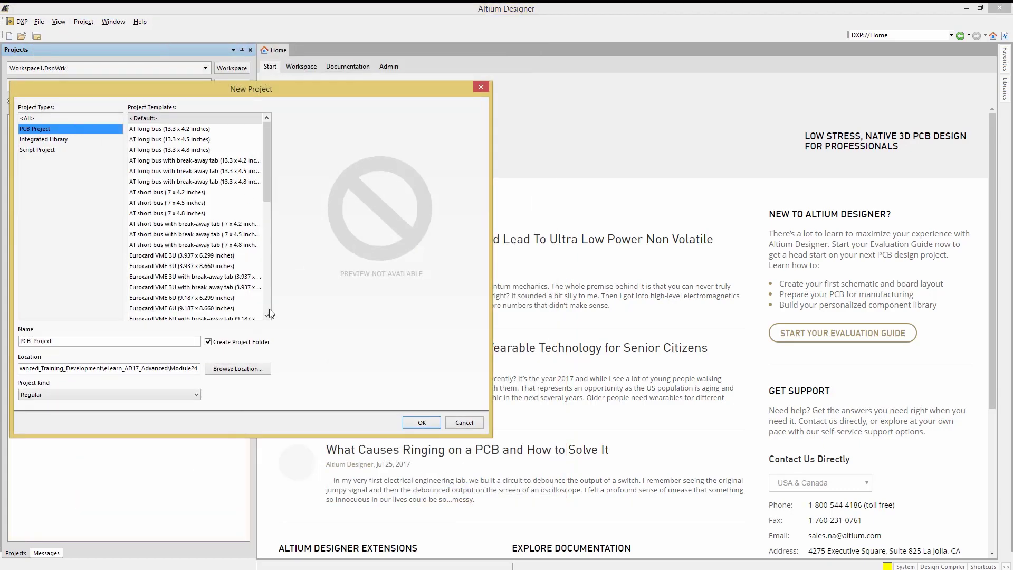
{"action": "key", "text": "Return"}
{"action": "mouse_move", "coordinate": [122, 159]}
{"action": "left_click", "coordinate": [237, 175]}
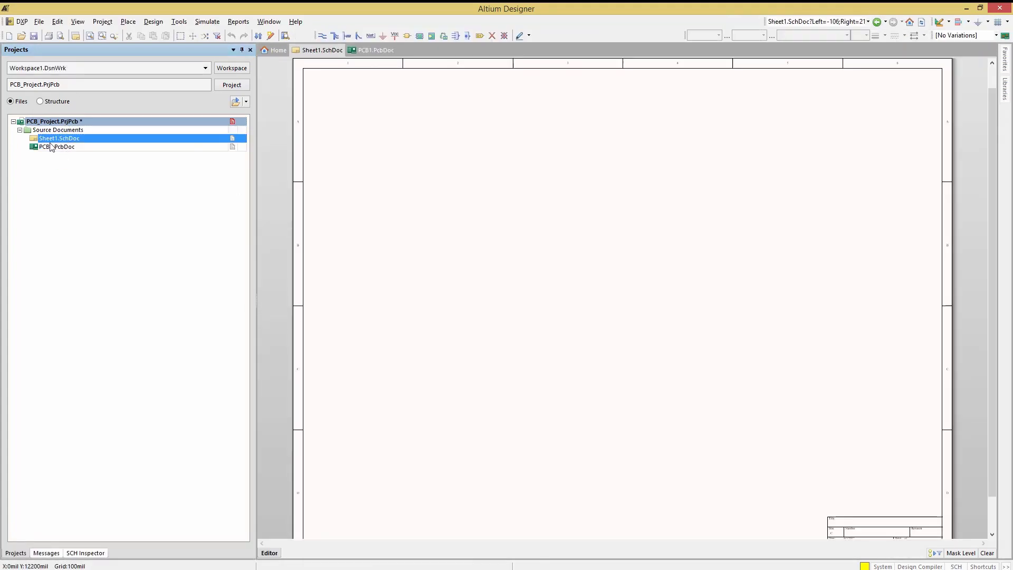
Add the project folder to version control under a new CompanyRepository/PCB_Project folder, including all files
{"action": "right_click", "coordinate": [53, 125]}
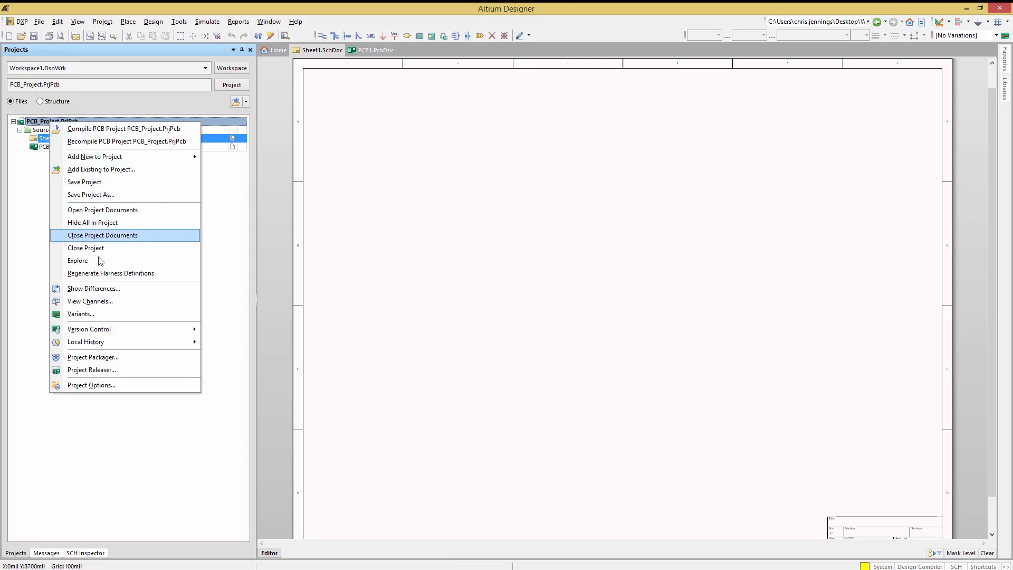
{"action": "mouse_move", "coordinate": [125, 331]}
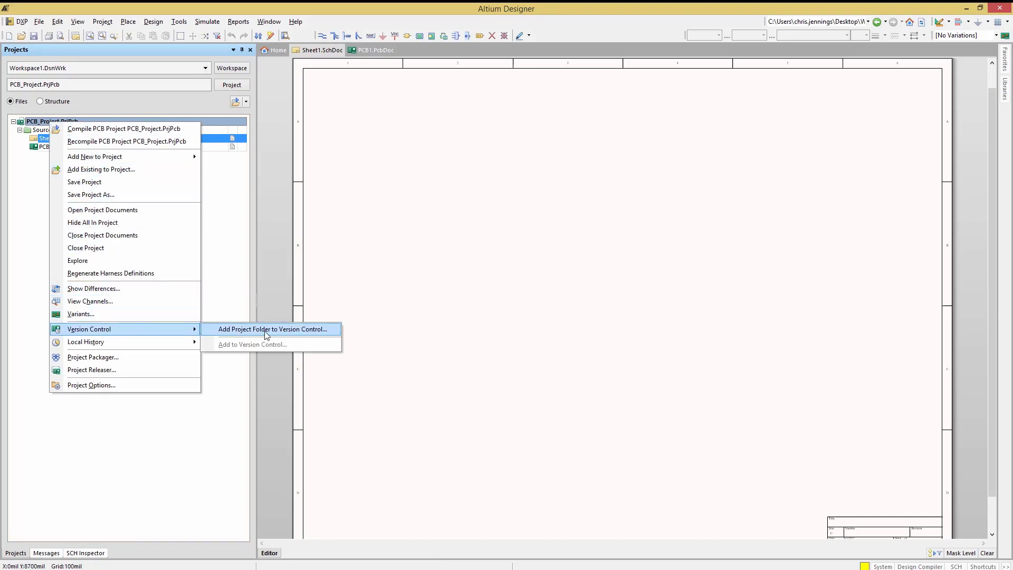
{"action": "left_click", "coordinate": [272, 330]}
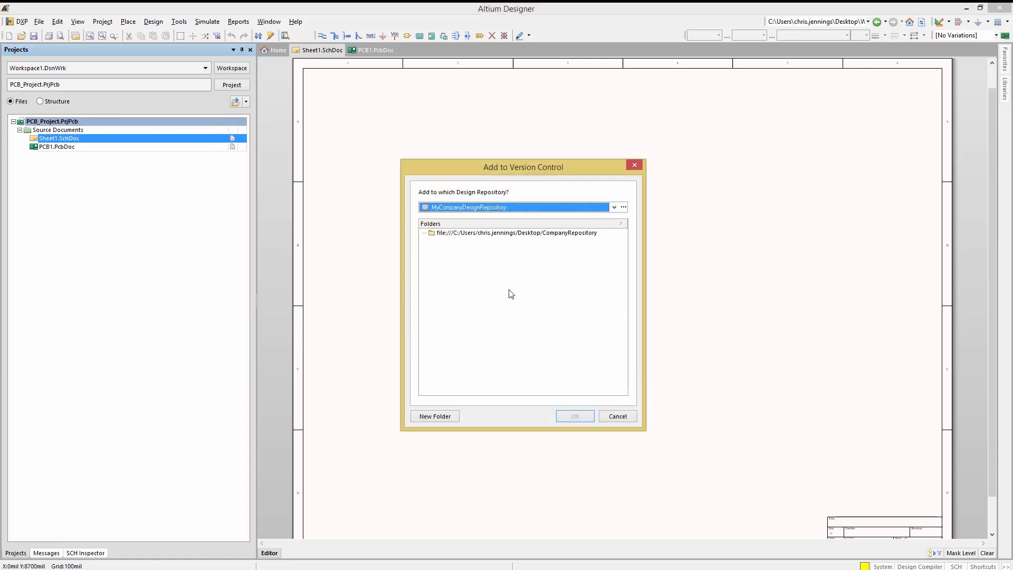
{"action": "left_click", "coordinate": [520, 233]}
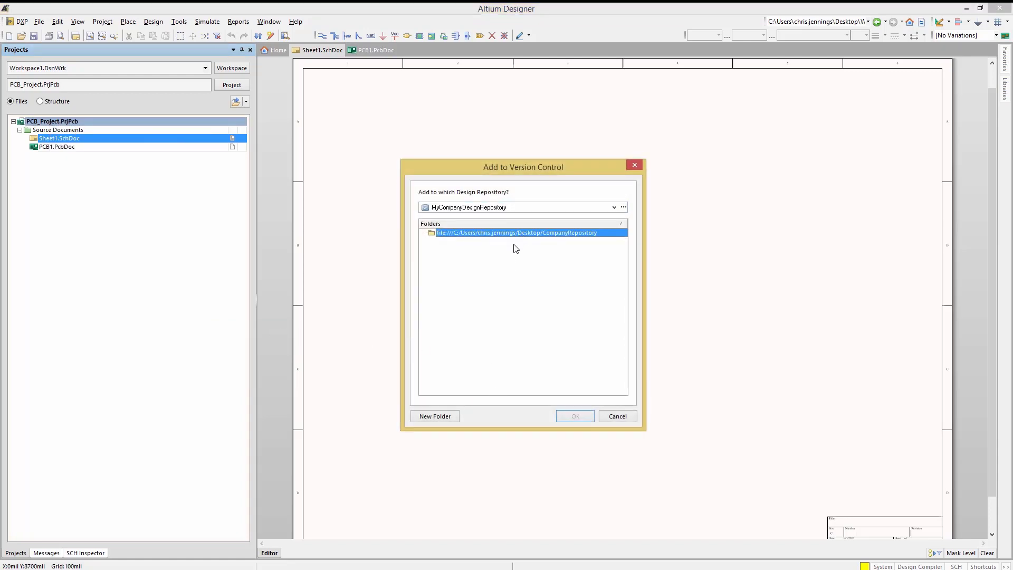
{"action": "left_click", "coordinate": [446, 416]}
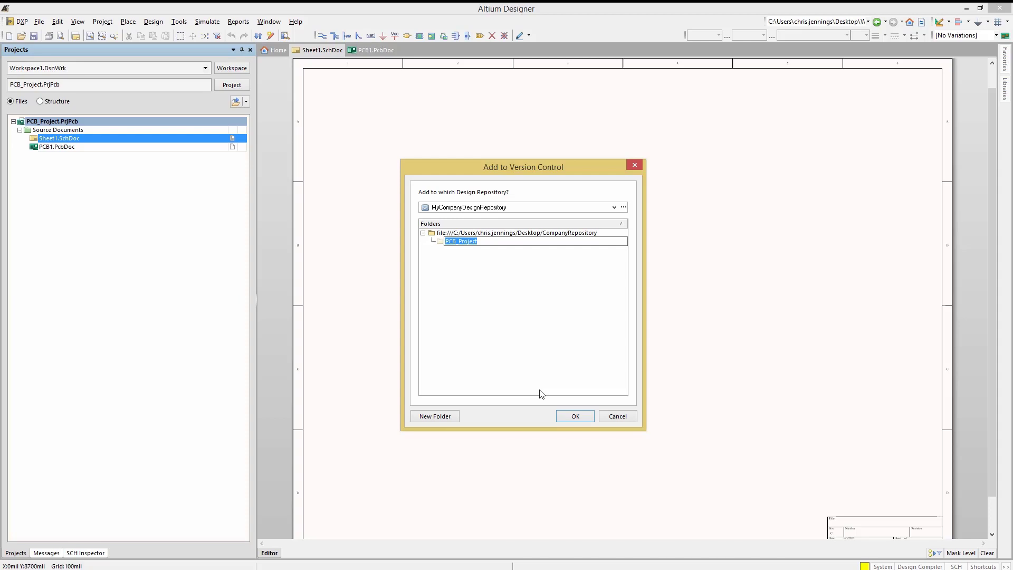
{"action": "left_click", "coordinate": [576, 417]}
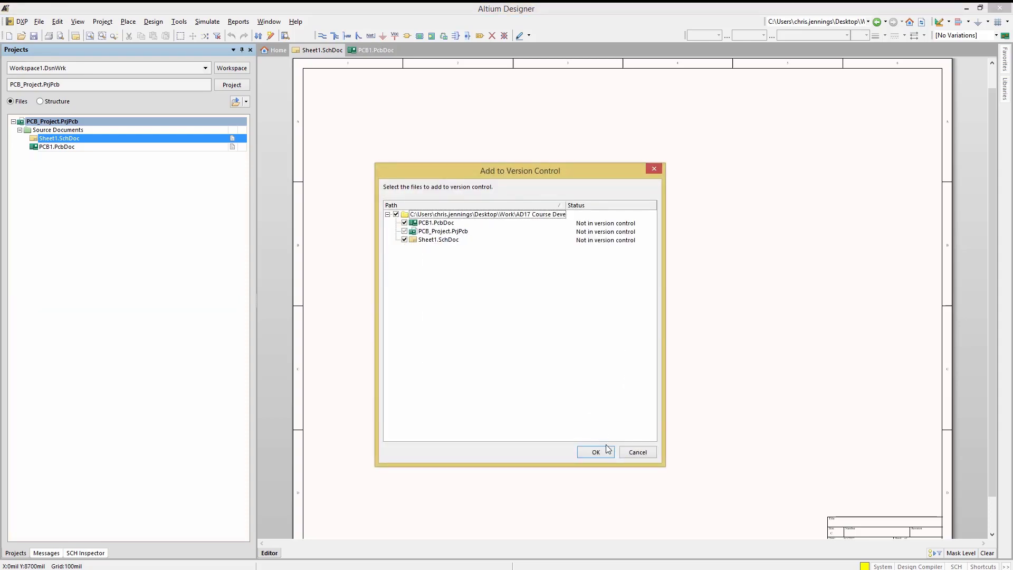
{"action": "left_click", "coordinate": [600, 450]}
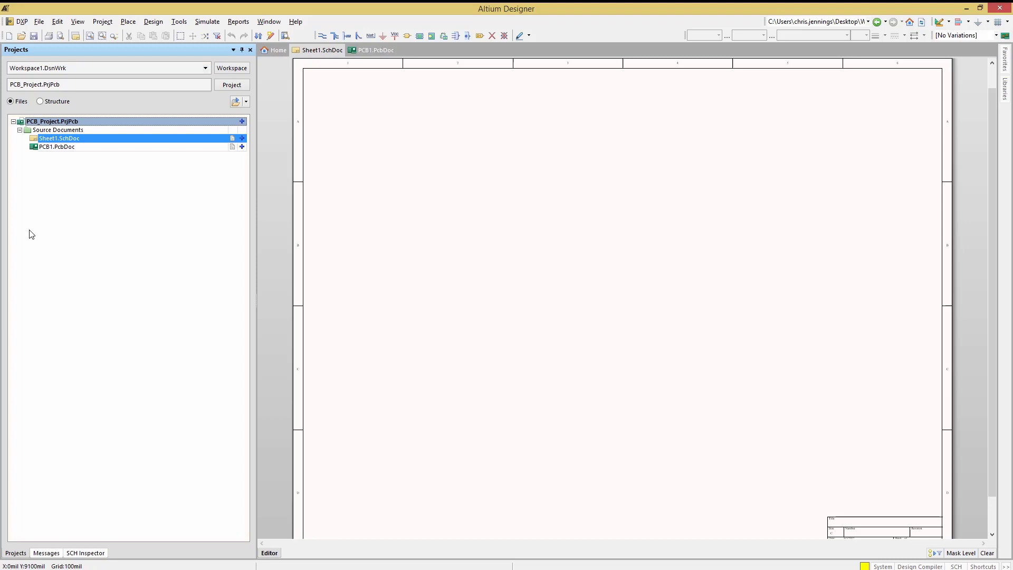
Commit the whole PCB project (PrjPcb, Sheet1.SchDoc, PCB1.PcbDoc) to the SVN repository
{"action": "right_click", "coordinate": [48, 124]}
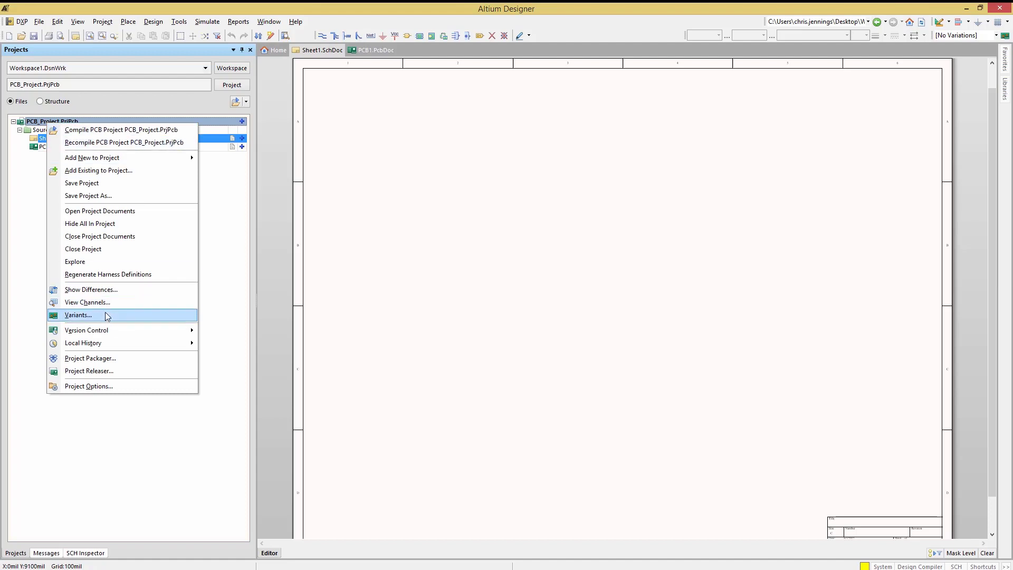
{"action": "mouse_move", "coordinate": [190, 331]}
{"action": "left_click", "coordinate": [247, 346]}
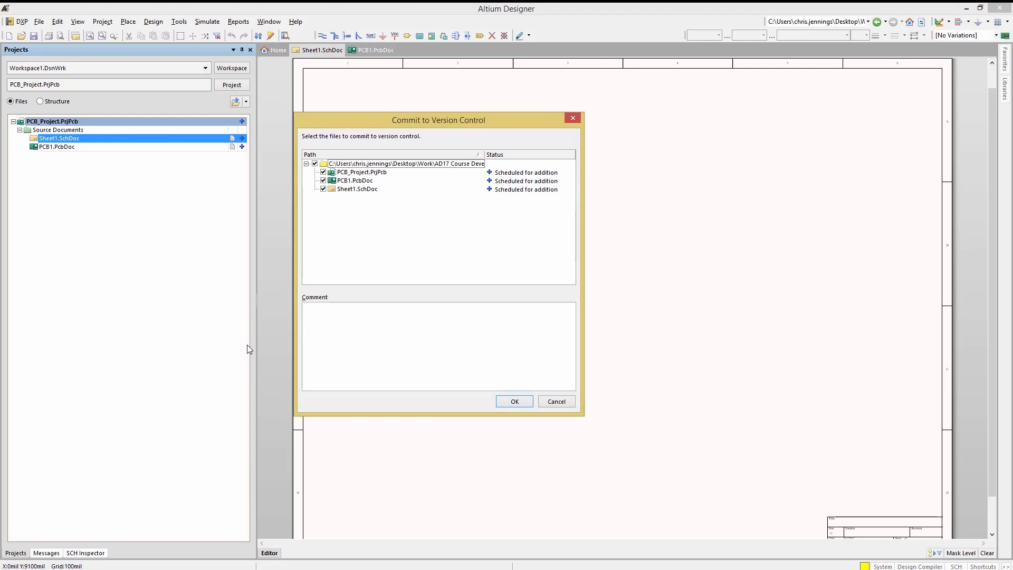
{"action": "left_click", "coordinate": [515, 402]}
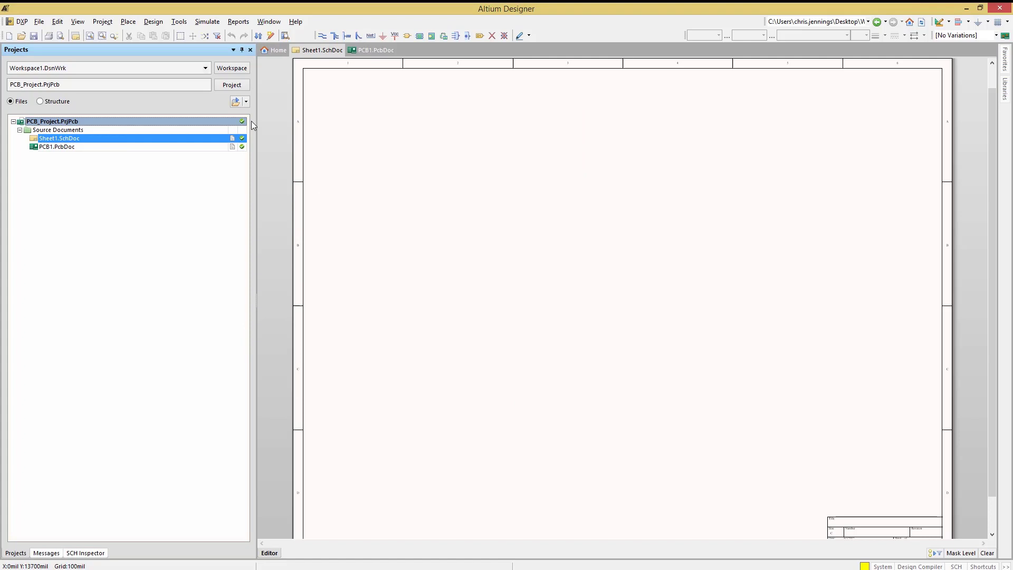
Place NPN transistor Q1 from Miscellaneous Devices on Sheet1.SchDoc and save the sheet
{"action": "left_click", "coordinate": [1005, 103]}
{"action": "left_click", "coordinate": [823, 209]}
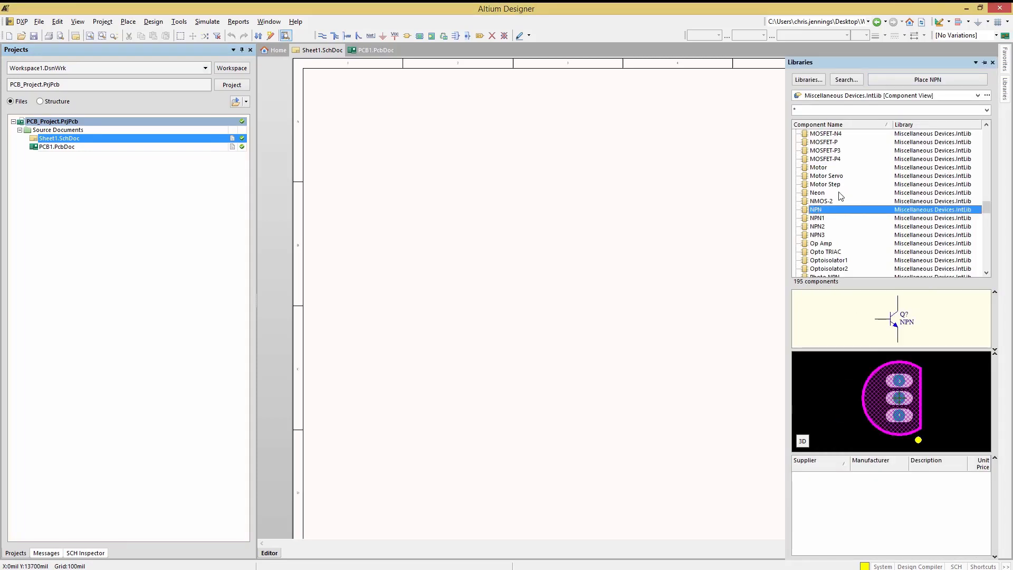
{"action": "left_click", "coordinate": [961, 79]}
{"action": "key", "text": "Tab"}
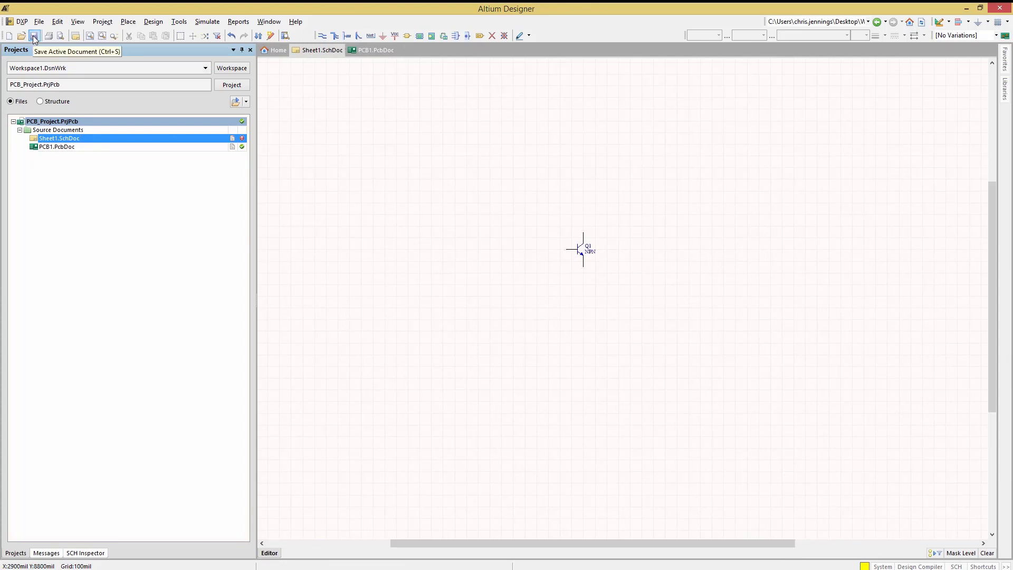
{"action": "left_click", "coordinate": [34, 36]}
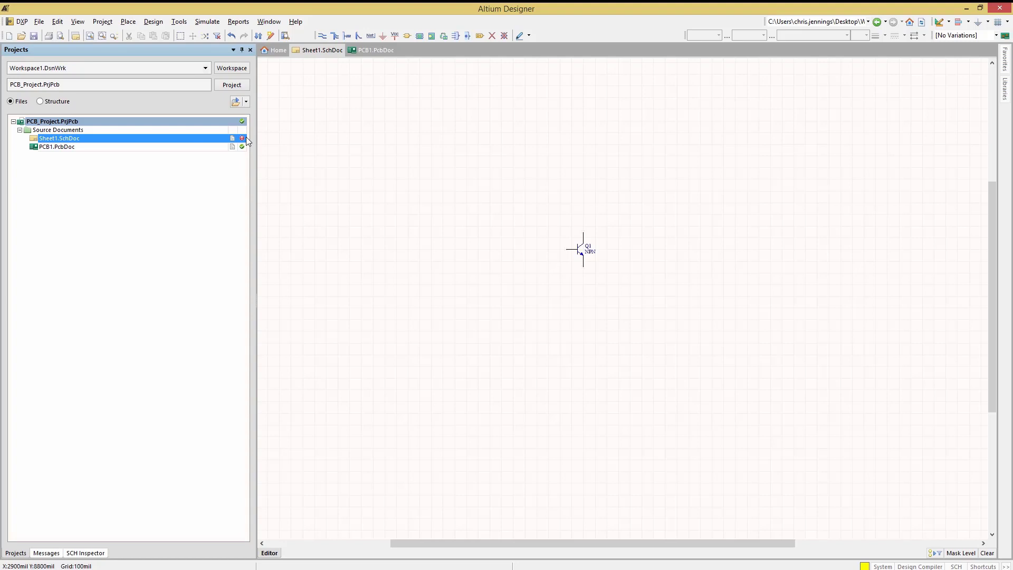
Commit Sheet1.SchDoc to the repository with the comment 'Added component'
{"action": "right_click", "coordinate": [77, 141]}
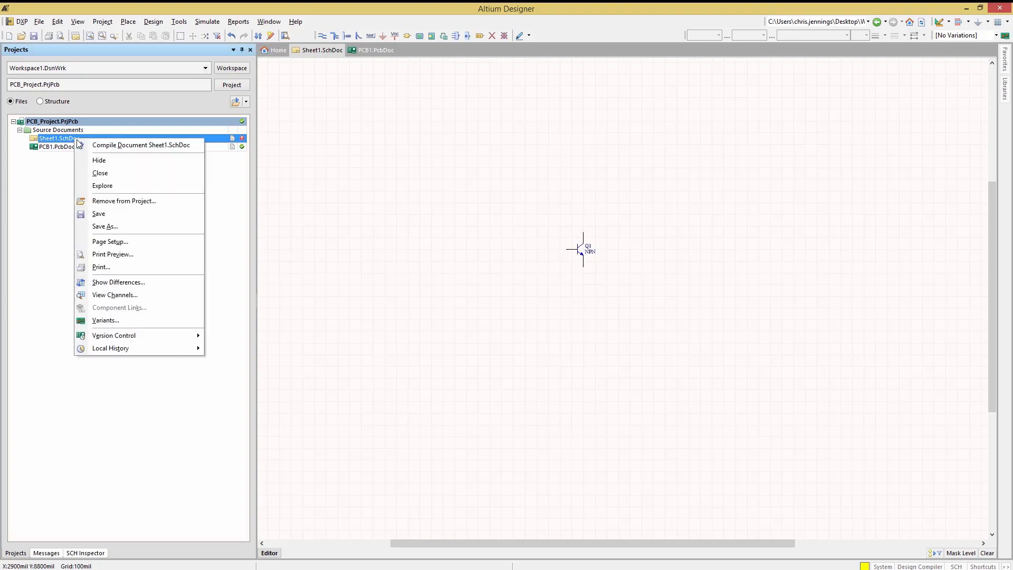
{"action": "mouse_move", "coordinate": [176, 335]}
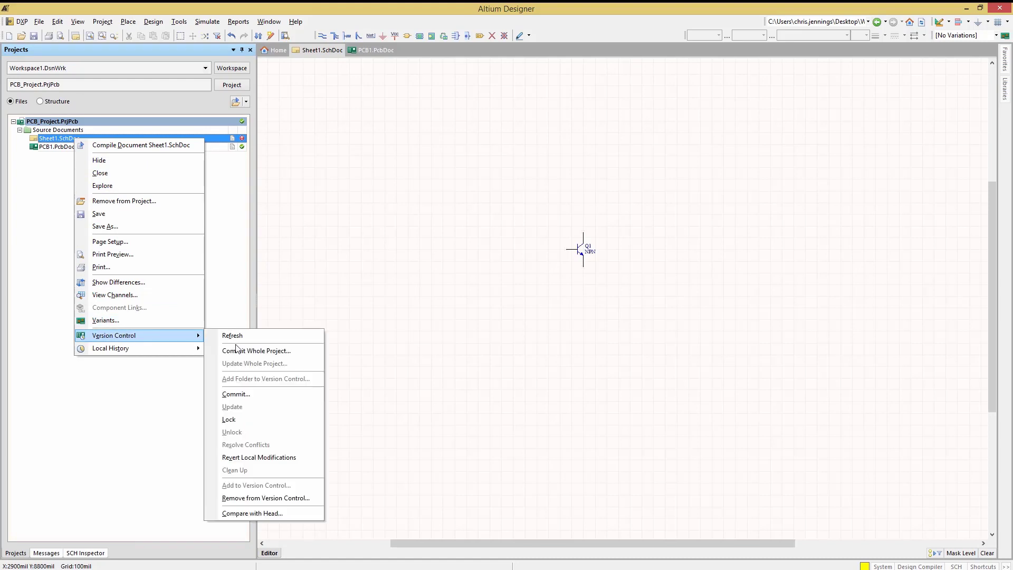
{"action": "left_click", "coordinate": [236, 393]}
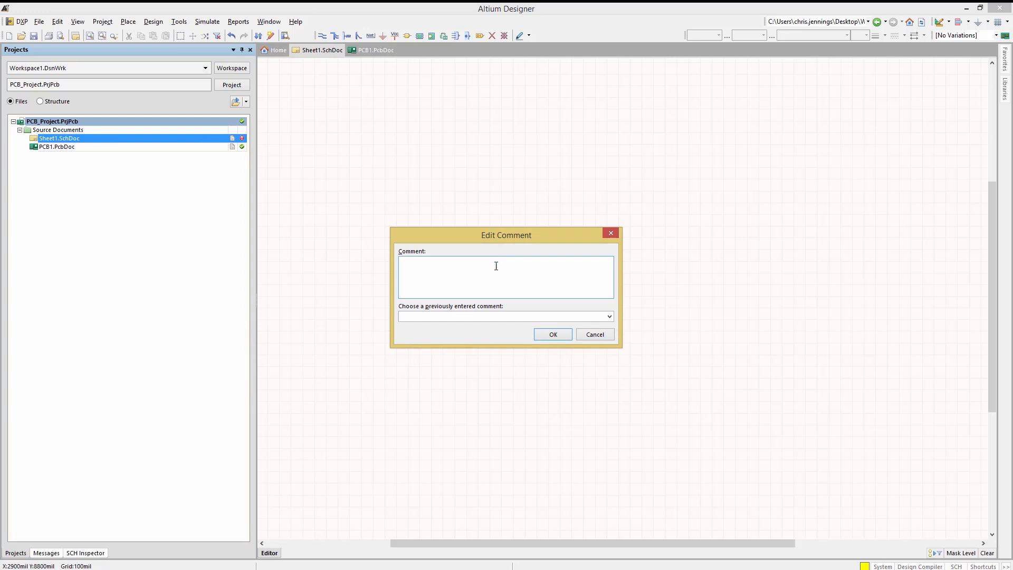
{"action": "type", "text": "Added component"}
{"action": "left_click", "coordinate": [551, 336]}
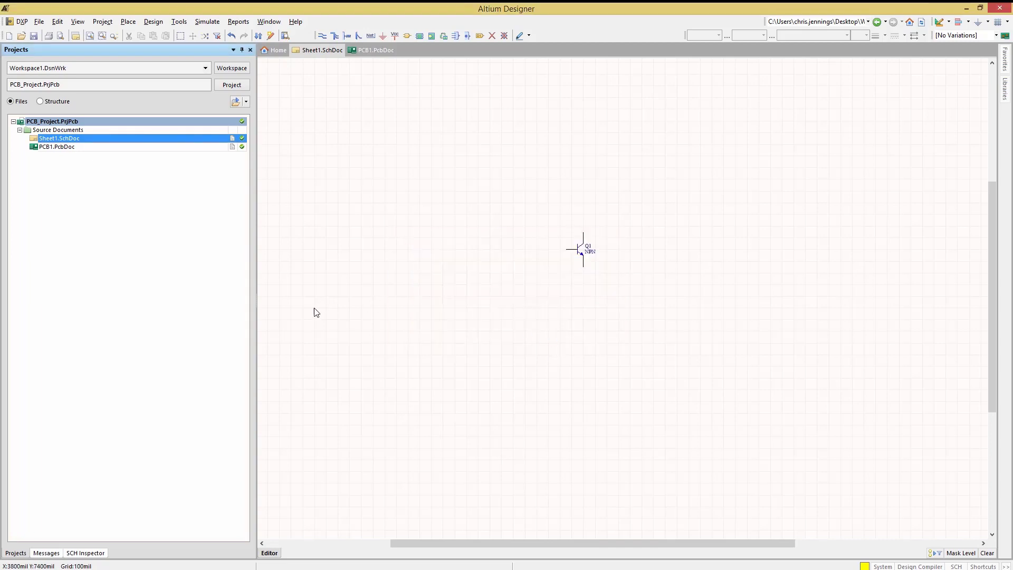
Close the project and check out PCB_Project from MyCompanyDesignRepository
{"action": "right_click", "coordinate": [59, 122]}
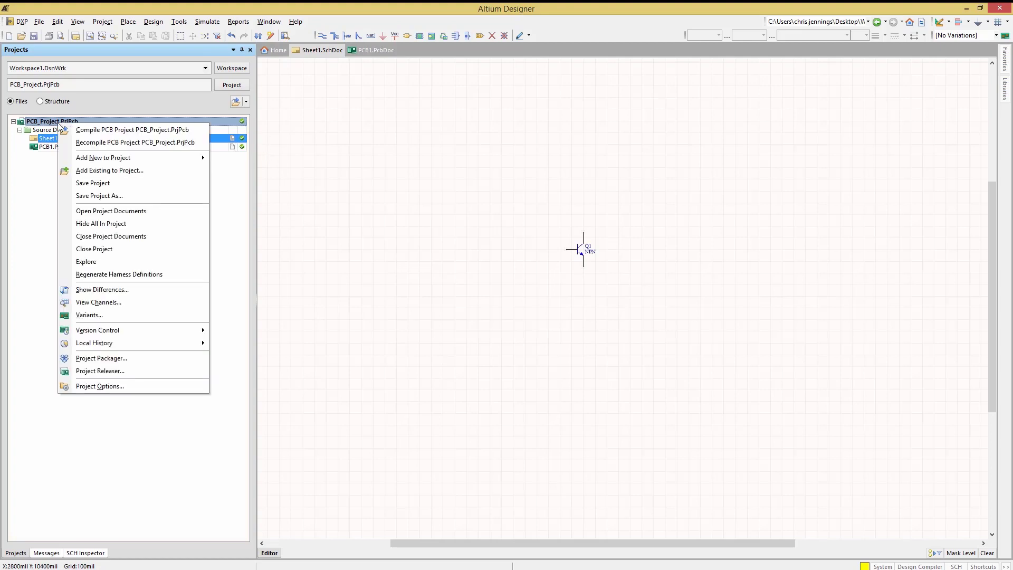
{"action": "left_click", "coordinate": [107, 250]}
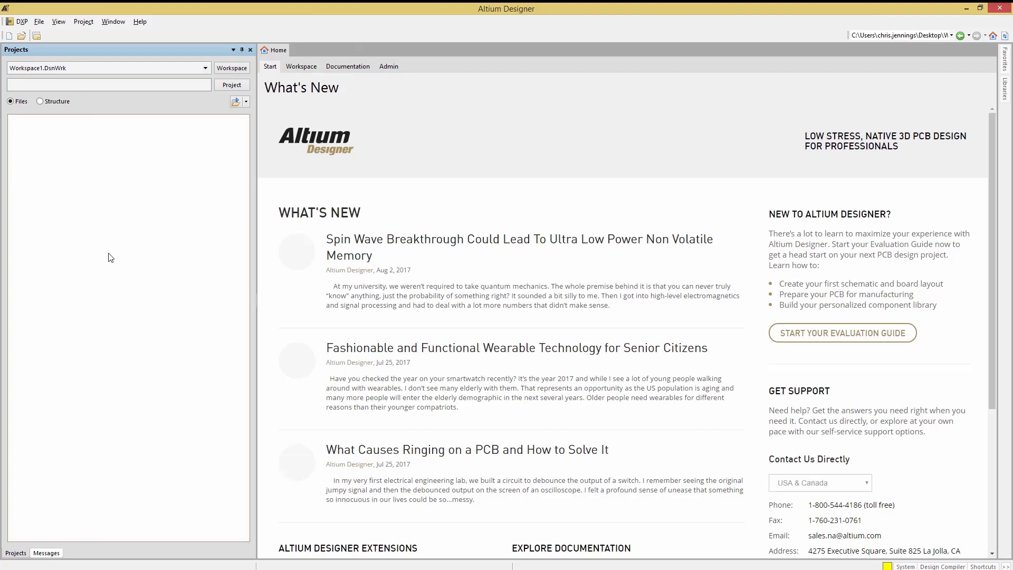
{"action": "left_click", "coordinate": [40, 22]}
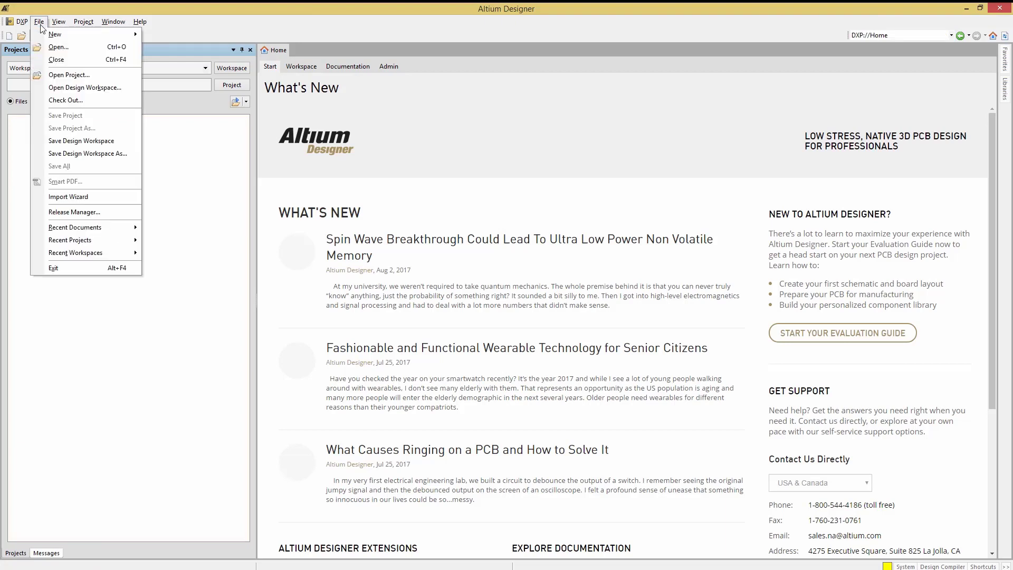
{"action": "left_click", "coordinate": [62, 97]}
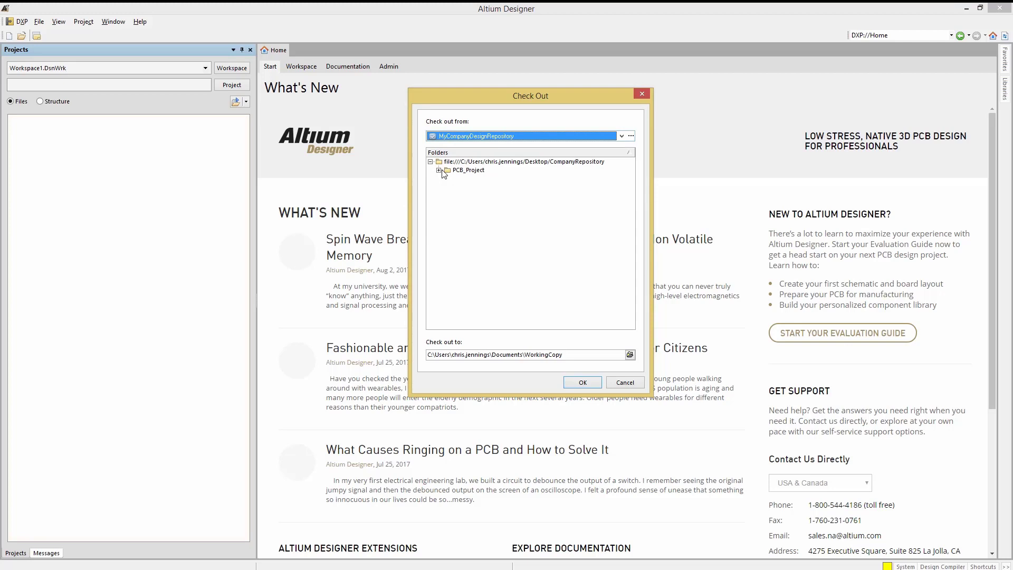
{"action": "left_click", "coordinate": [439, 170]}
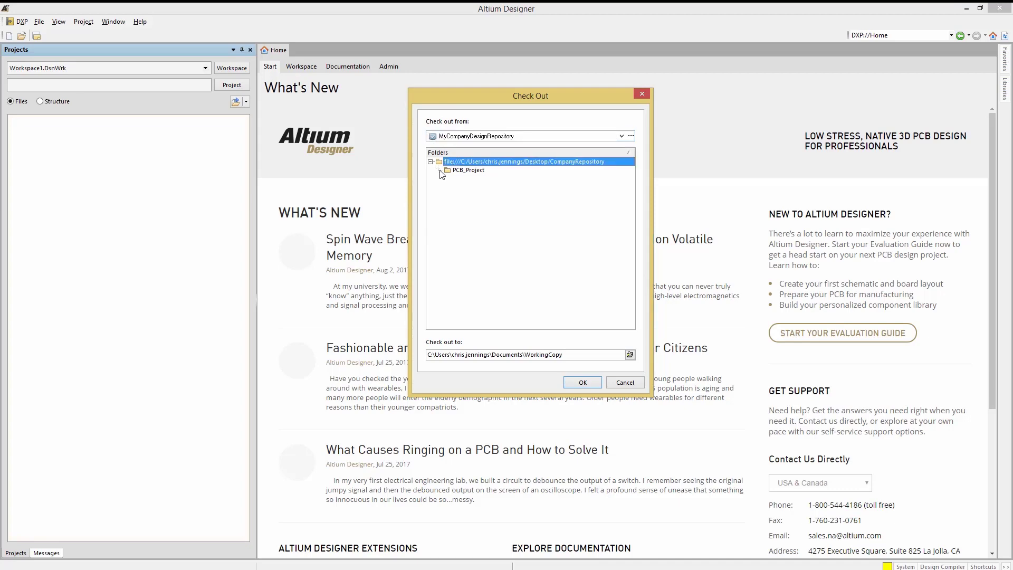
{"action": "left_click", "coordinate": [466, 171]}
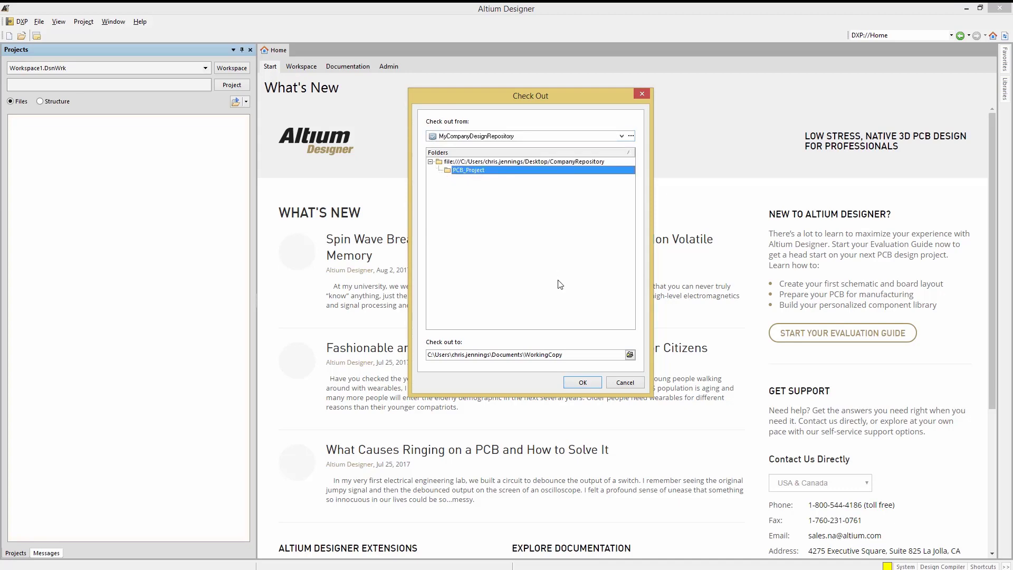
{"action": "left_click", "coordinate": [582, 383]}
In Sheet1.SchDoc, place a header, wire it to the transistor, and add GND and VCC ports
{"action": "double_click", "coordinate": [59, 138]}
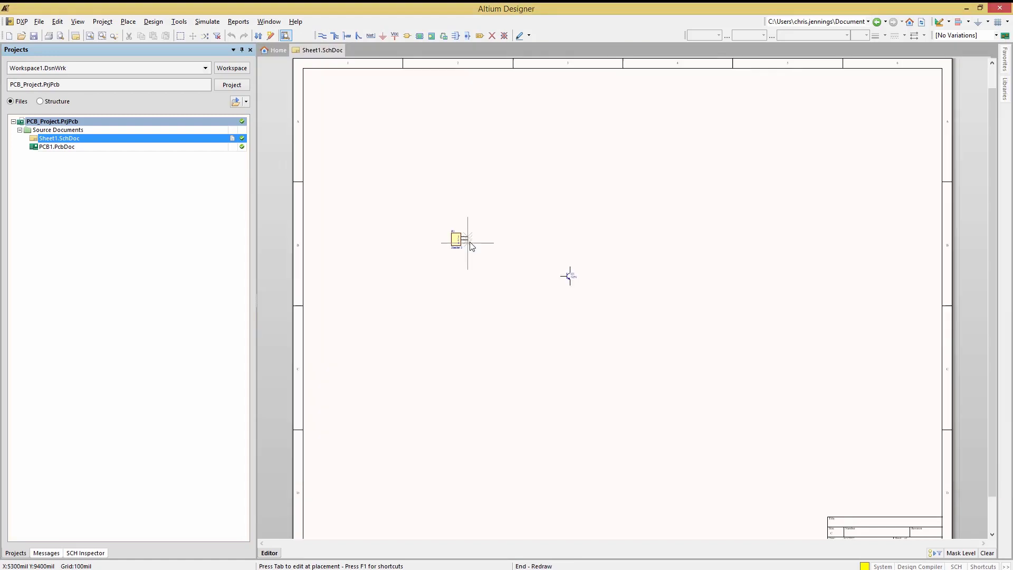
{"action": "left_click", "coordinate": [503, 285]}
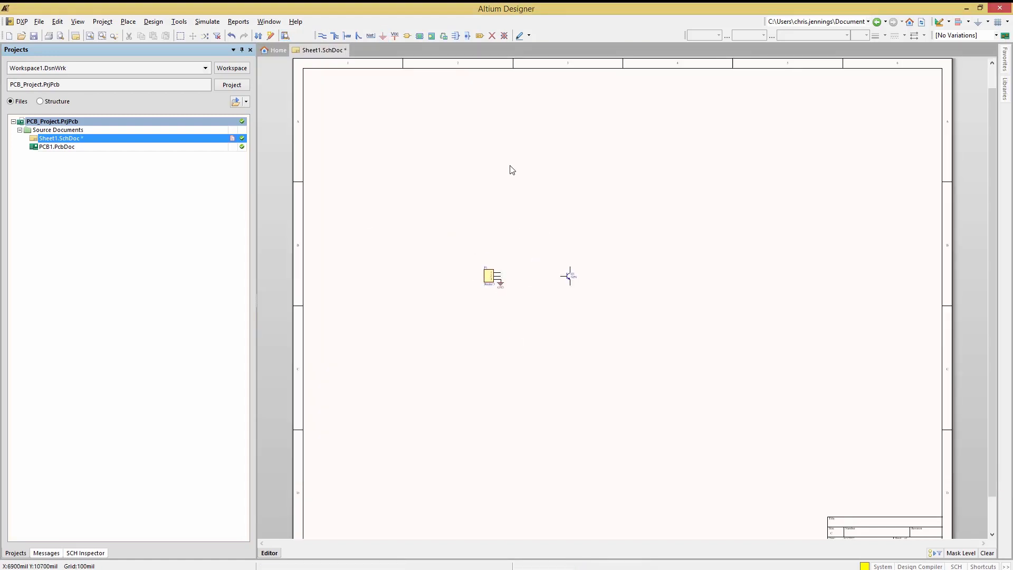
{"action": "scroll", "coordinate": [557, 294], "scroll_direction": "up", "scroll_amount": 2, "text": "ctrl"}
{"action": "left_click_drag", "start_coordinate": [573, 269], "coordinate": [536, 269]}
{"action": "key", "text": "p"}
{"action": "key", "text": "w"}
{"action": "left_click", "coordinate": [479, 269]}
{"action": "left_click", "coordinate": [532, 269]}
{"action": "left_click", "coordinate": [382, 35]}
{"action": "left_click", "coordinate": [537, 303]}
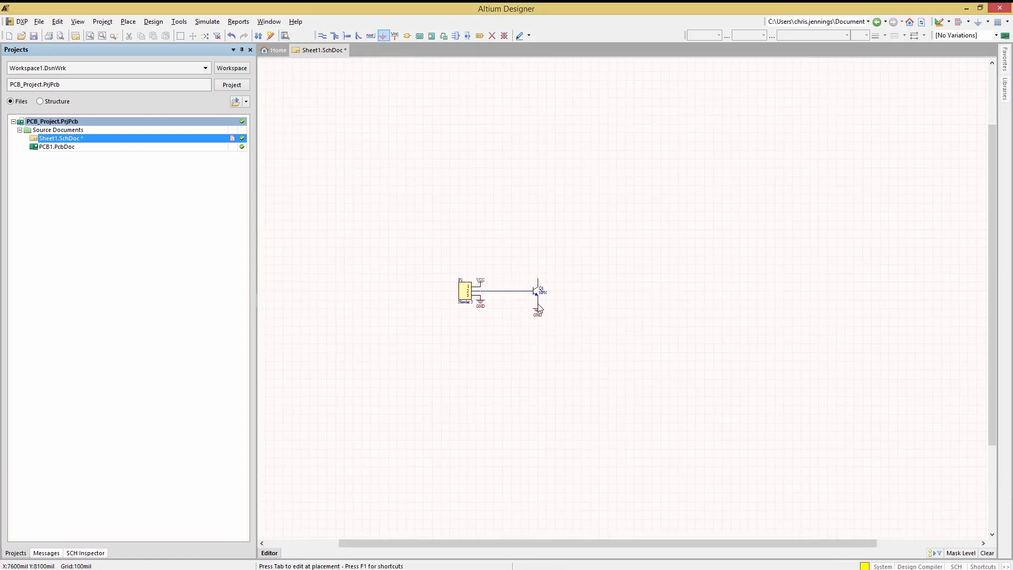
{"action": "left_click", "coordinate": [394, 35]}
{"action": "left_click", "coordinate": [538, 301]}
{"action": "right_click", "coordinate": [563, 273]}
Commit Sheet1.SchDoc with the comment 'Added transistor'
{"action": "right_click", "coordinate": [59, 137]}
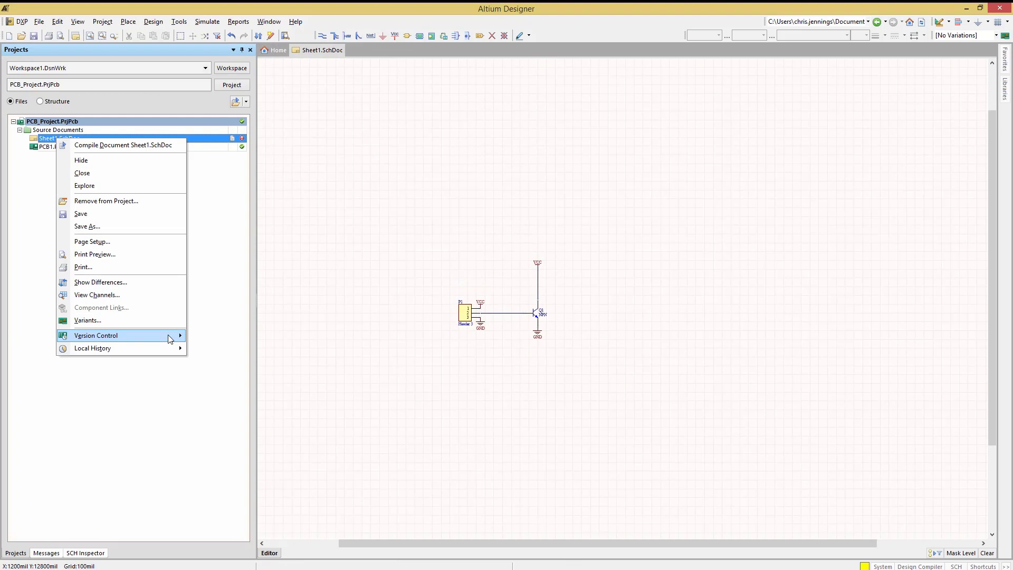
{"action": "mouse_move", "coordinate": [172, 335]}
{"action": "left_click", "coordinate": [222, 335]}
{"action": "type", "text": "Added transistor"}
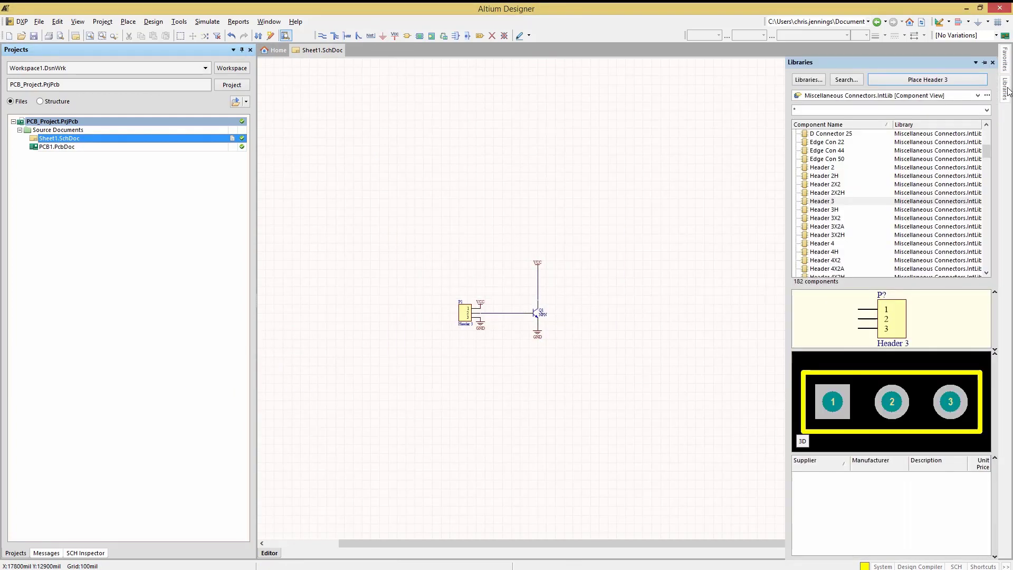
Place output header P2, wire Q1's collector to it, and save the sheet
{"action": "key", "text": "Tab"}
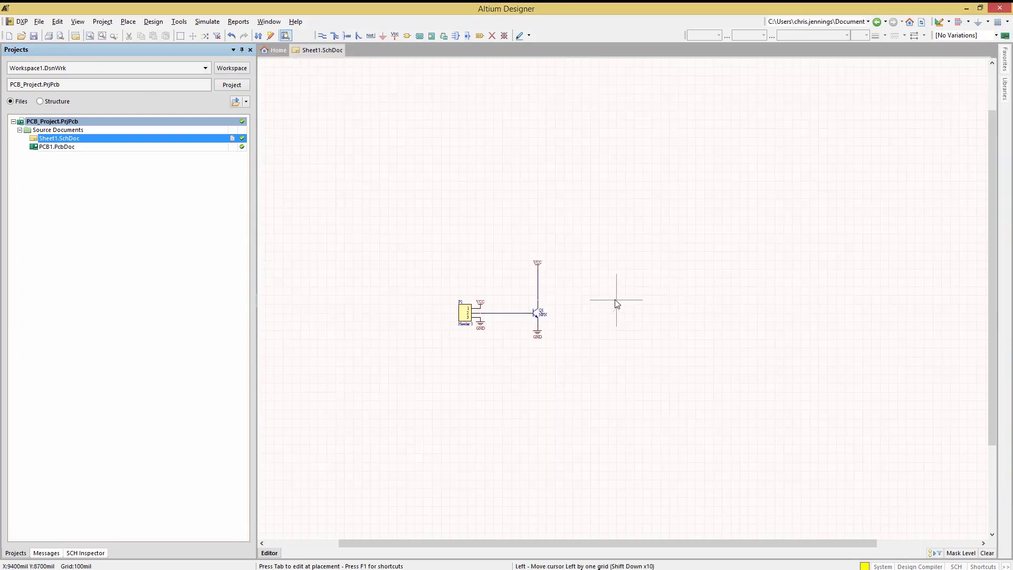
{"action": "scroll", "coordinate": [537, 247], "scroll_direction": "up", "scroll_amount": 1}
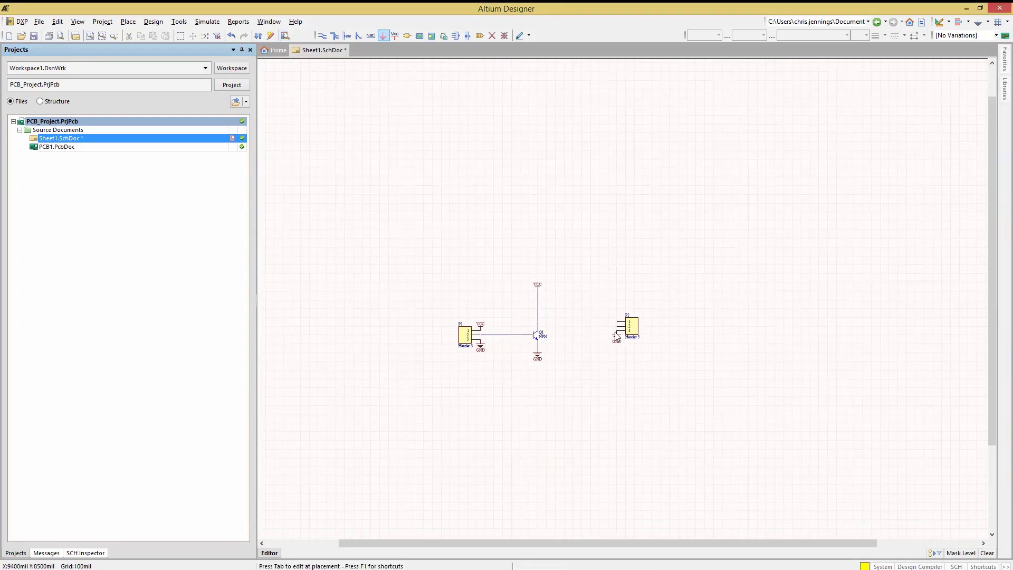
{"action": "key", "text": "p"}
{"action": "key", "text": "w"}
{"action": "left_click", "coordinate": [537, 334]}
{"action": "left_click", "coordinate": [617, 334]}
{"action": "key", "text": "ctrl+s"}
Commit Sheet1.SchDoc with the comment 'Added output connector'
{"action": "right_click", "coordinate": [59, 138]}
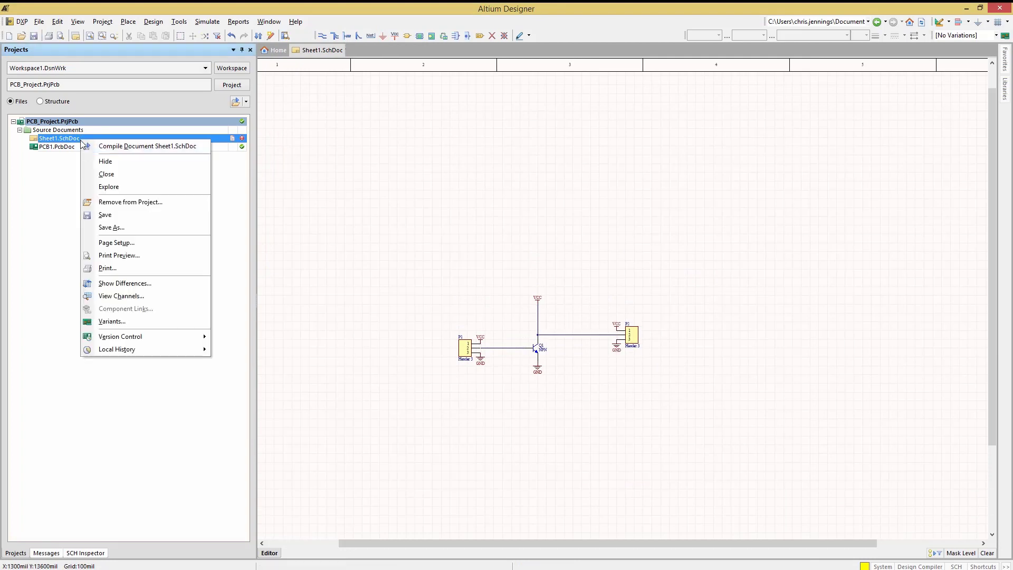
{"action": "mouse_move", "coordinate": [172, 335]}
{"action": "left_click", "coordinate": [221, 335]}
{"action": "type", "text": "Added output connector"}
Place resistor R2 from Miscellaneous Devices between Q1 and the right connector, then save
{"action": "left_click", "coordinate": [550, 330]}
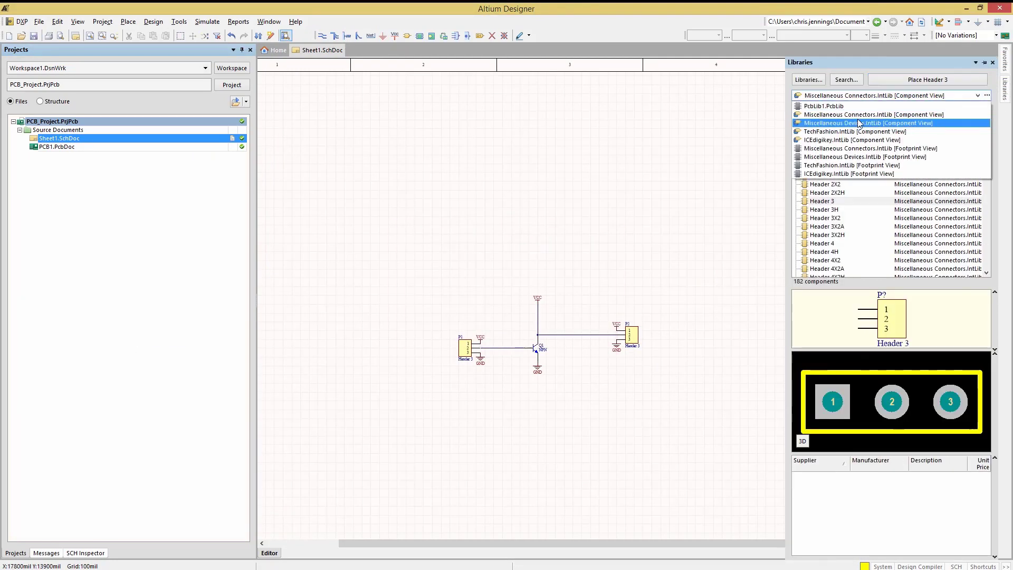
{"action": "left_click", "coordinate": [859, 123]}
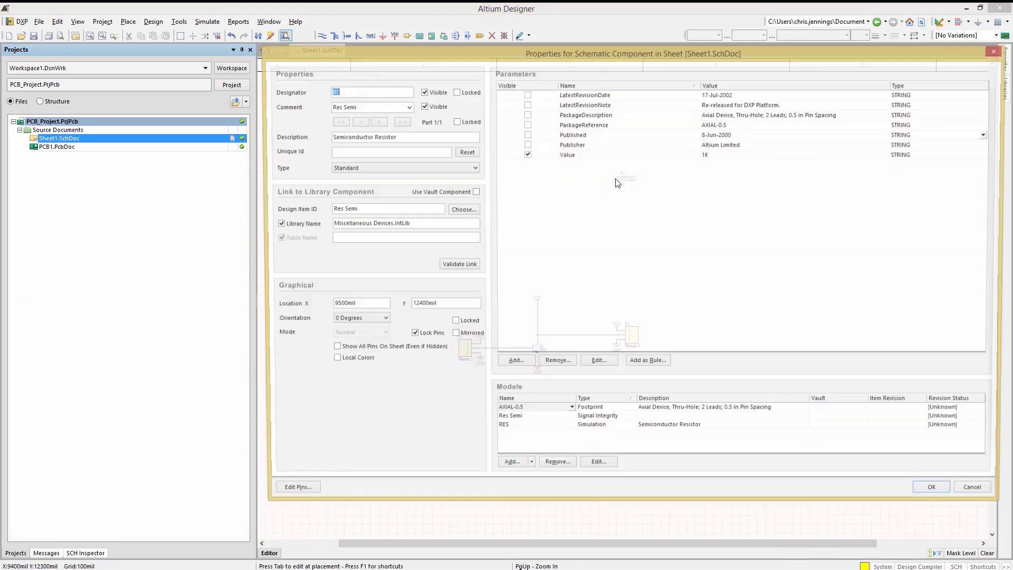
{"action": "key", "text": "Return"}
{"action": "left_click", "coordinate": [502, 348]}
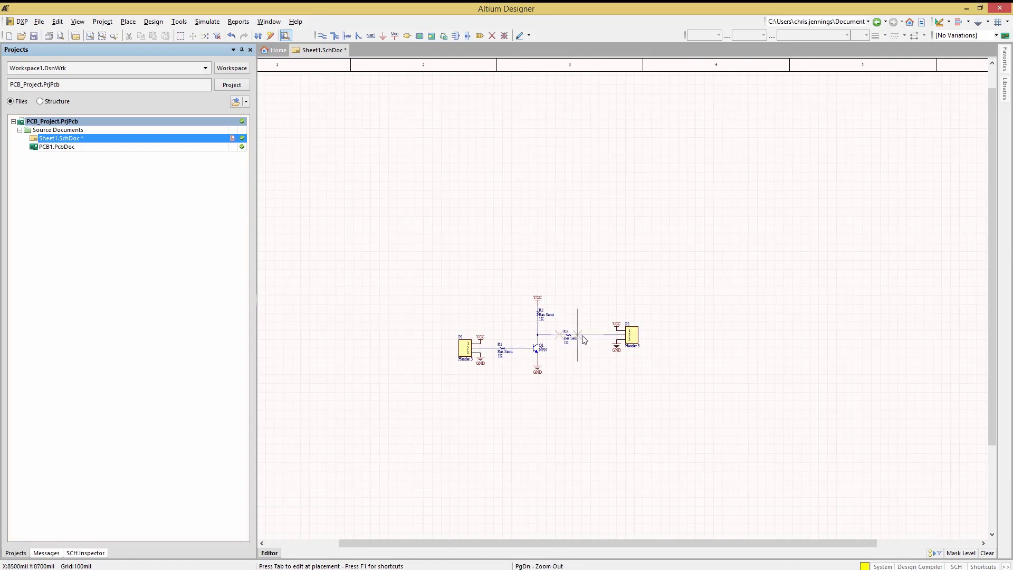
{"action": "key", "text": "Escape"}
{"action": "key", "text": "ctrl+s"}
Commit the whole project with the comment 'Added resistors'
{"action": "right_click", "coordinate": [205, 137]}
{"action": "mouse_move", "coordinate": [136, 334]}
{"action": "left_click", "coordinate": [245, 348]}
{"action": "type", "text": "Added resistors"}
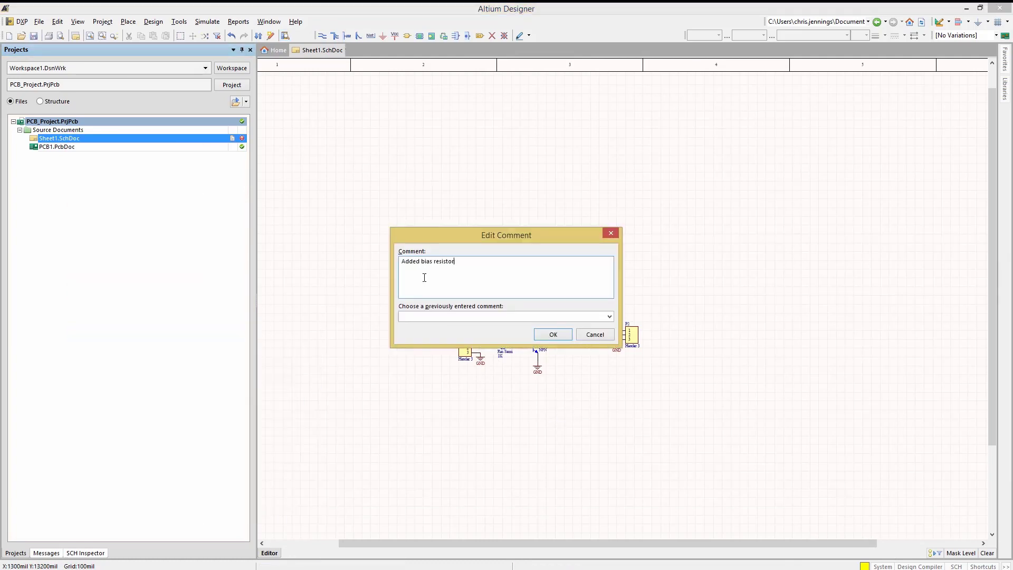
{"action": "left_click", "coordinate": [553, 334]}
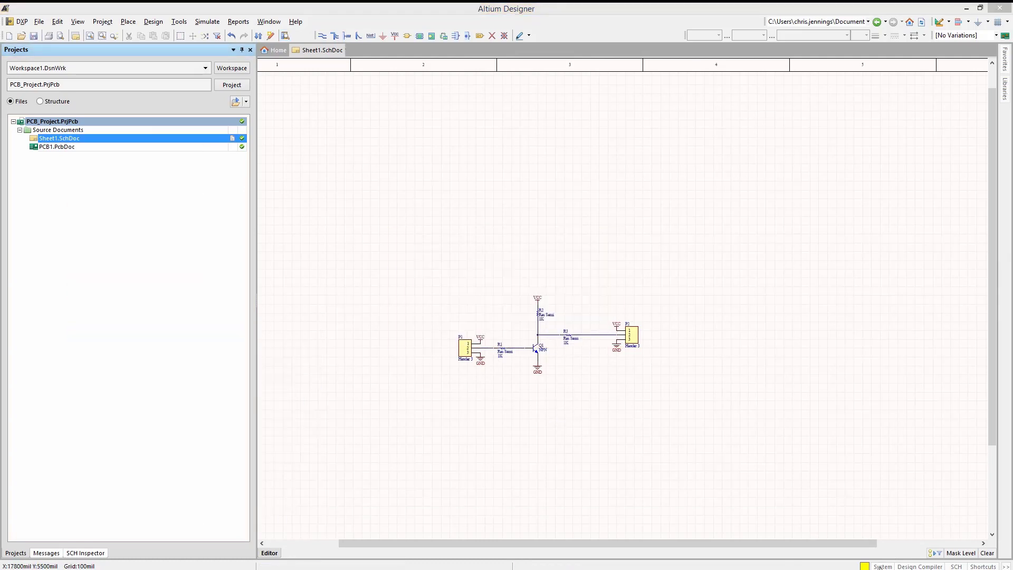
Open and widen the Storage Manager, show Sheet1.SchDoc's revision history, and select Revision 3
{"action": "left_click", "coordinate": [881, 566]}
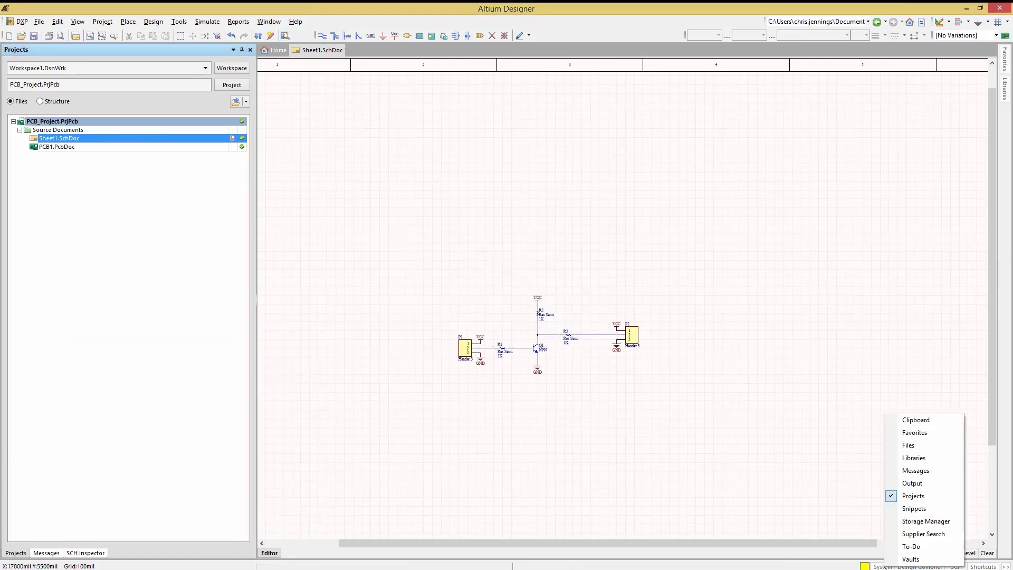
{"action": "left_click", "coordinate": [925, 522]}
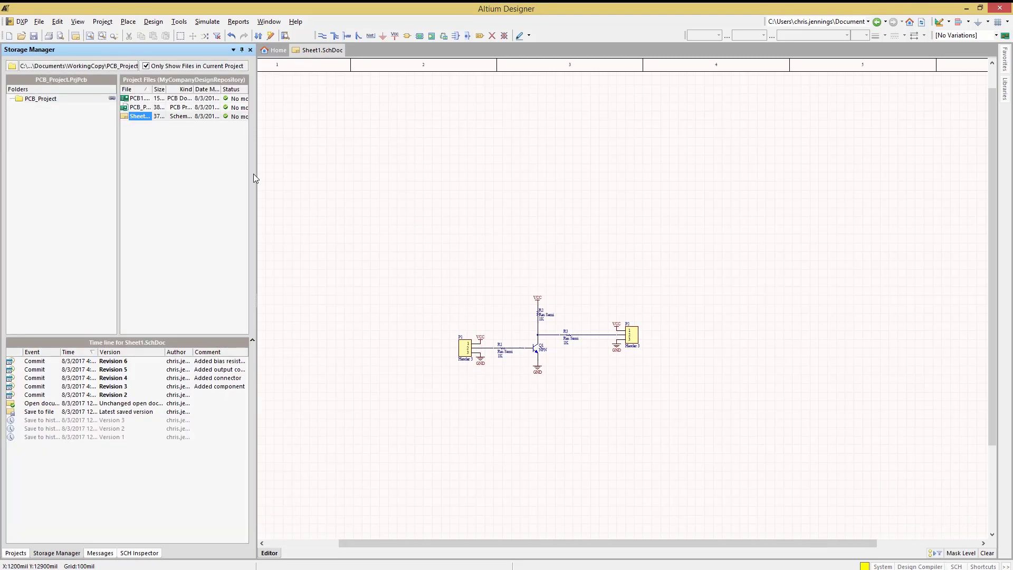
{"action": "left_click_drag", "start_coordinate": [256, 176], "coordinate": [431, 204]}
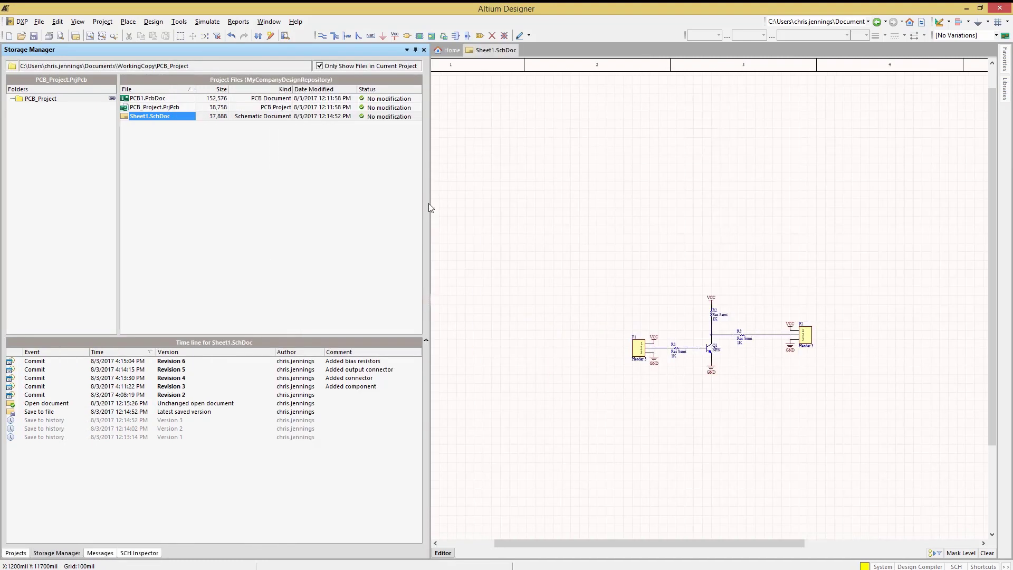
{"action": "left_click", "coordinate": [153, 102]}
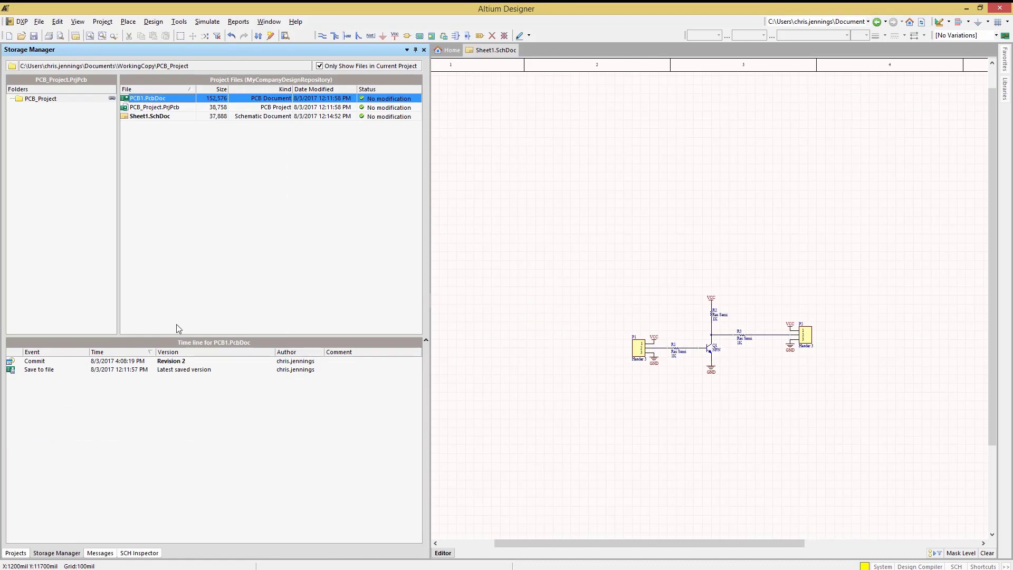
{"action": "left_click", "coordinate": [164, 117]}
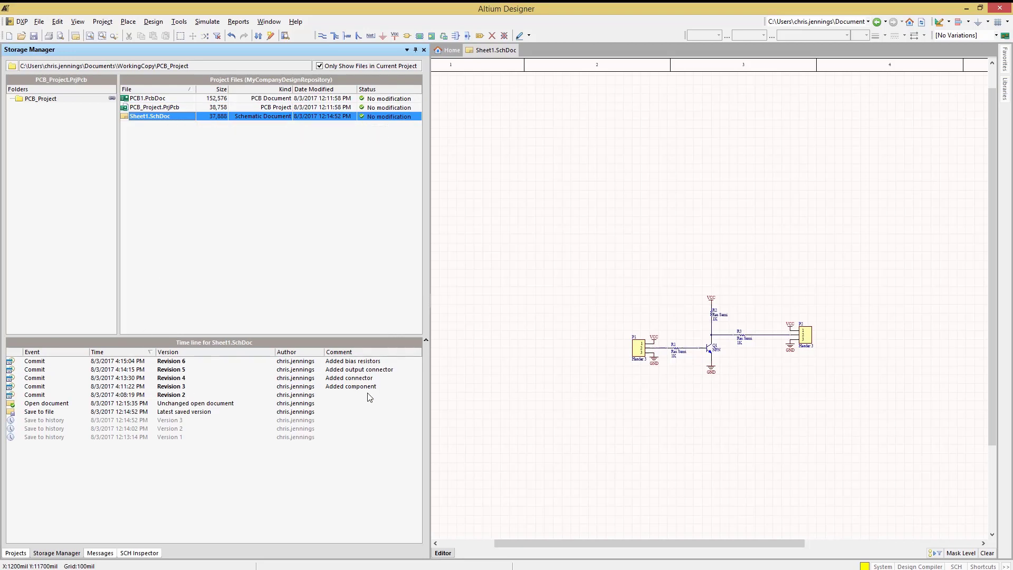
{"action": "left_click", "coordinate": [183, 389]}
{"action": "right_click", "coordinate": [181, 385]}
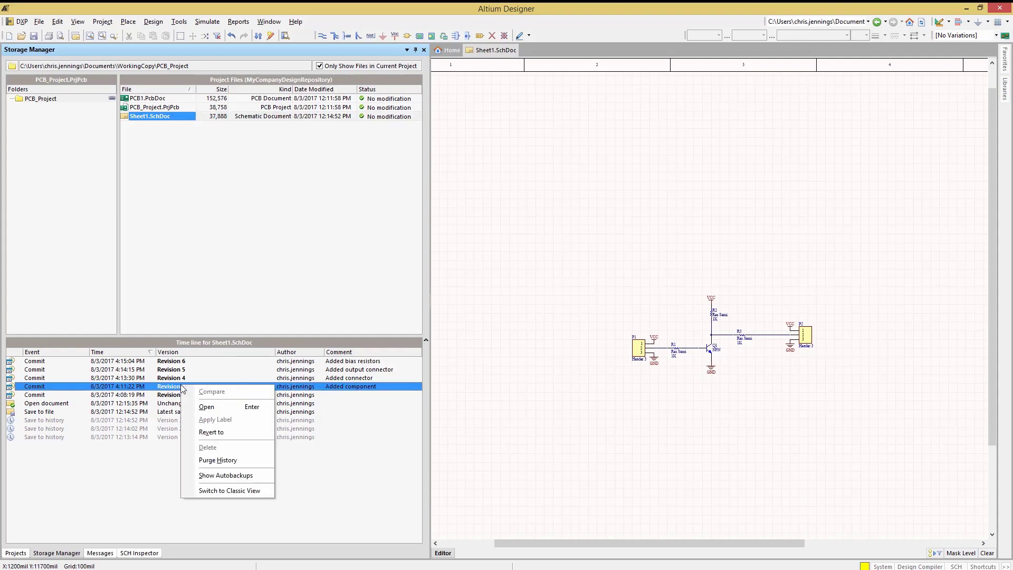
{"action": "left_click", "coordinate": [207, 408]}
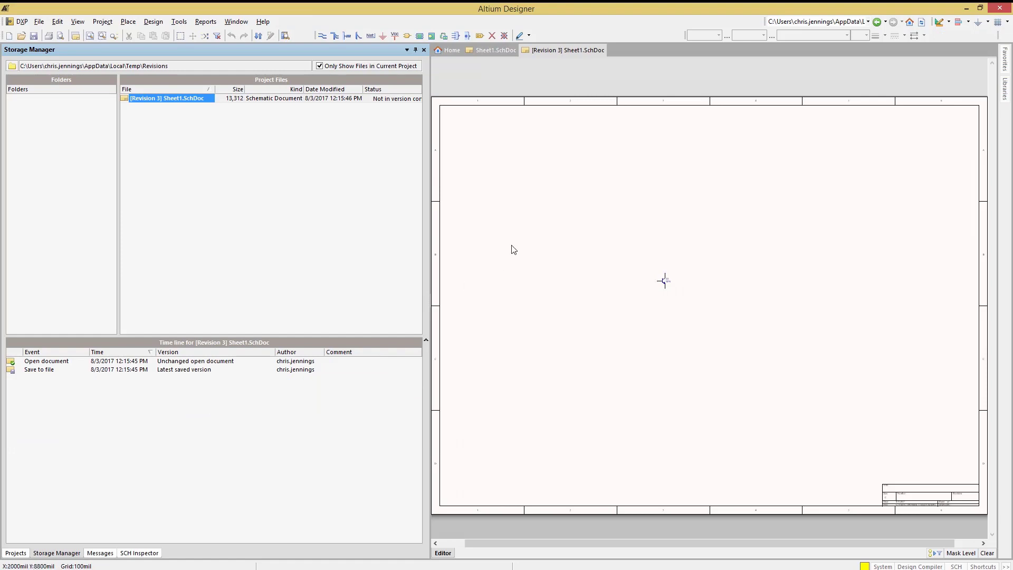
{"action": "right_click", "coordinate": [586, 50]}
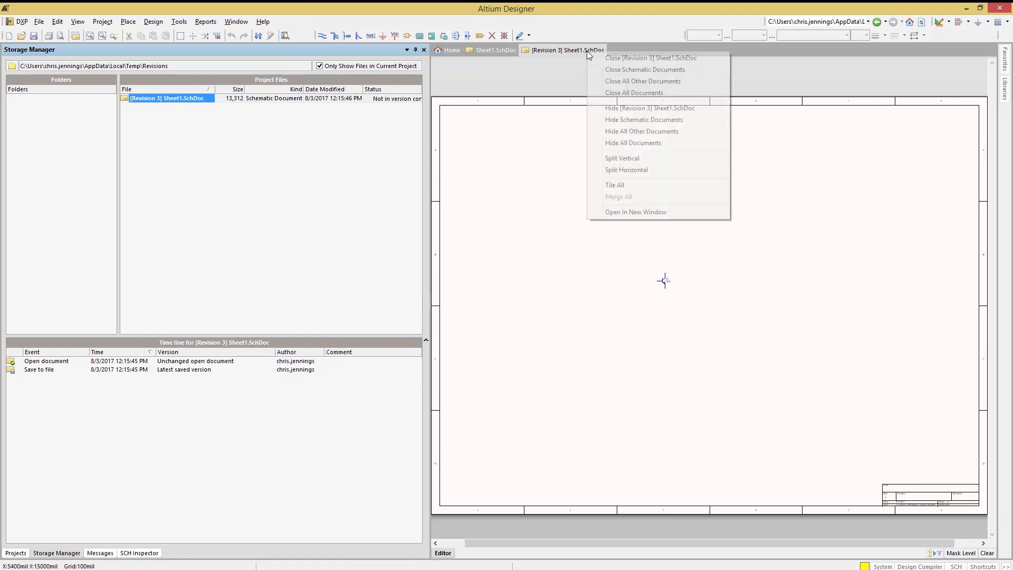
{"action": "left_click", "coordinate": [634, 58]}
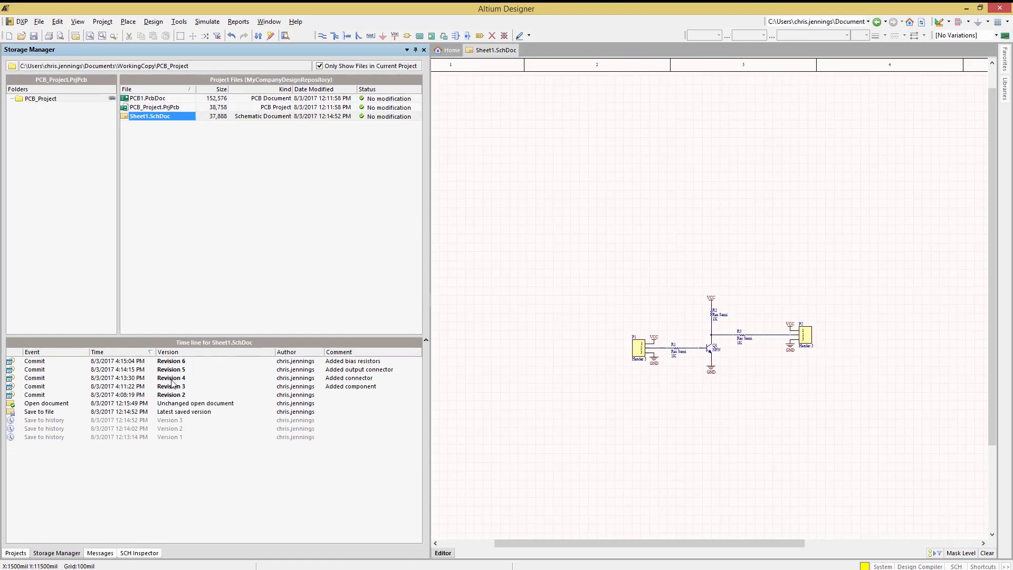
Select Revisions 6 and 4 of Sheet1.SchDoc together and compare them
{"action": "left_click", "coordinate": [174, 361]}
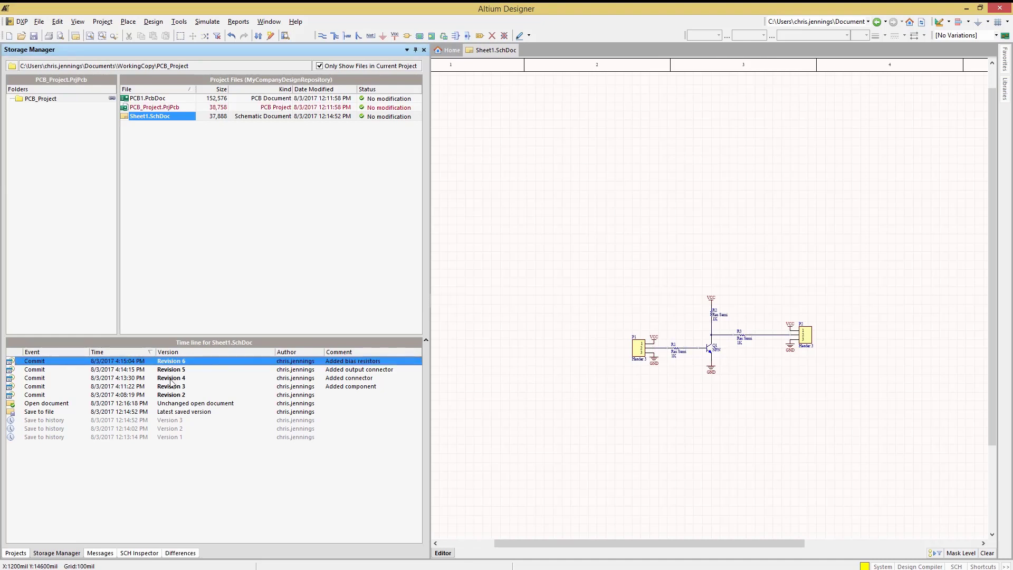
{"action": "left_click", "coordinate": [170, 379], "text": "ctrl"}
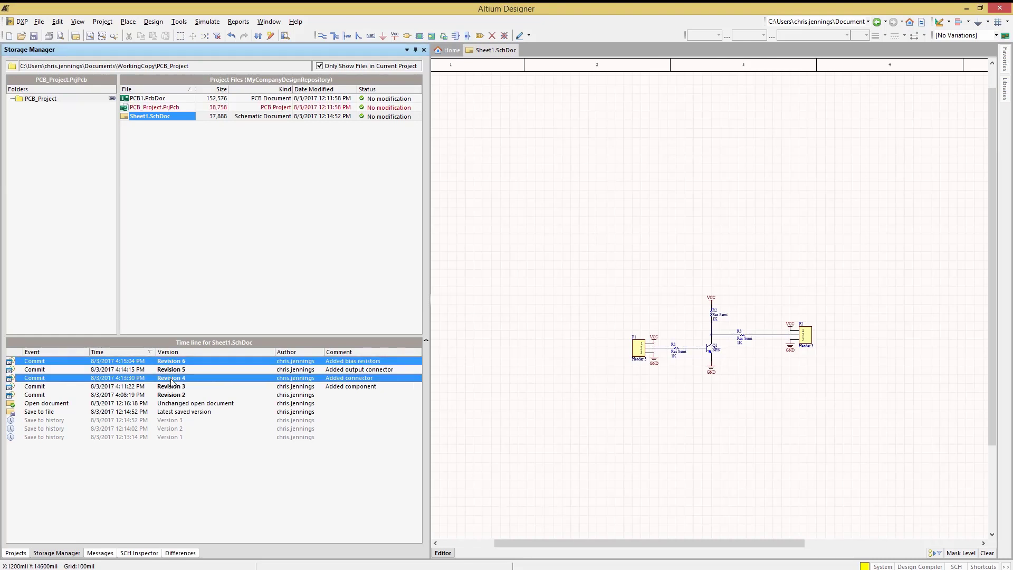
{"action": "right_click", "coordinate": [171, 379]}
{"action": "left_click", "coordinate": [199, 385]}
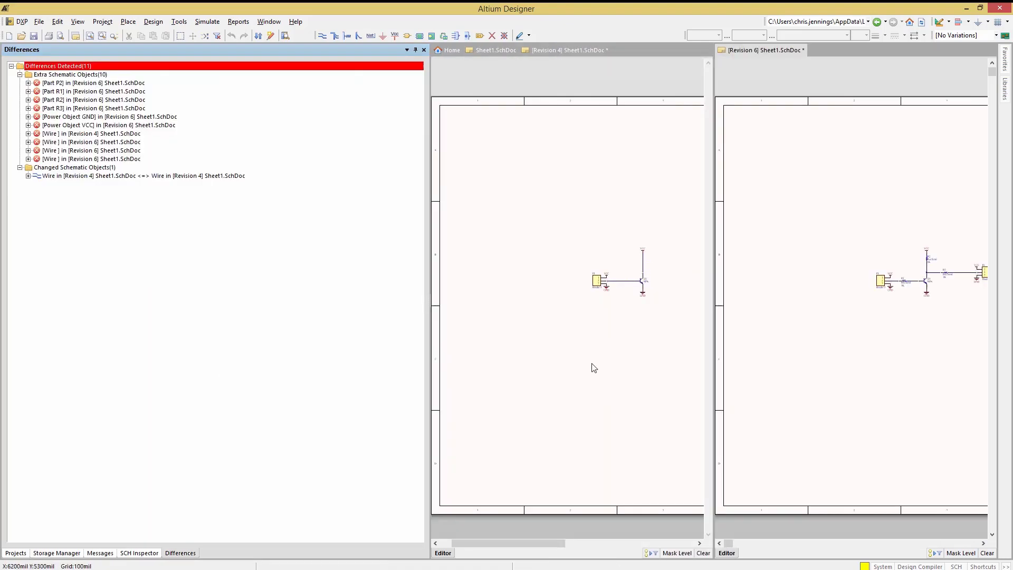
Locate the extra wire in Revision 4 and parts P2 and R2 in Revision 6, then clear the dimming in both views
{"action": "left_click", "coordinate": [127, 137]}
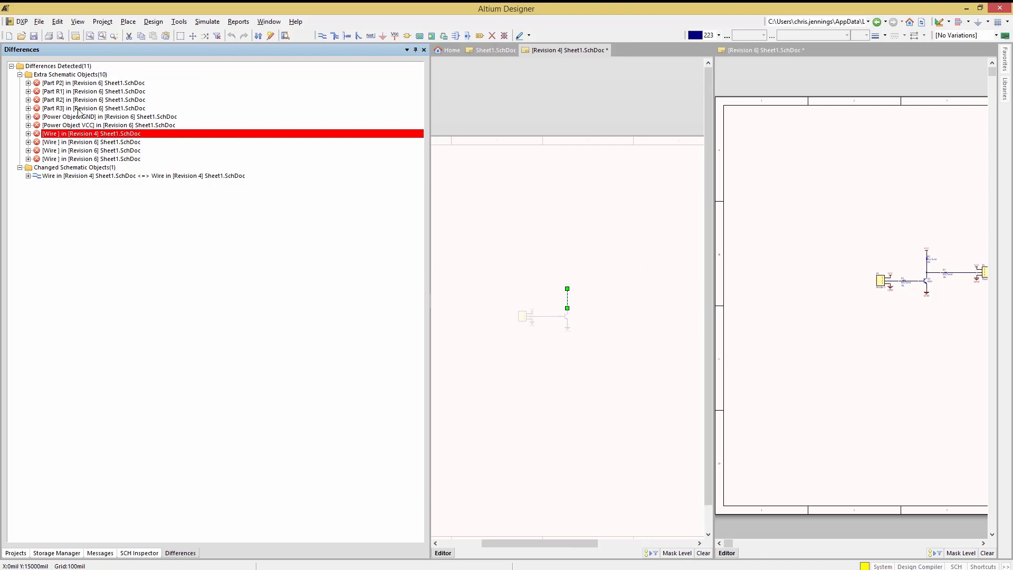
{"action": "left_click", "coordinate": [80, 84]}
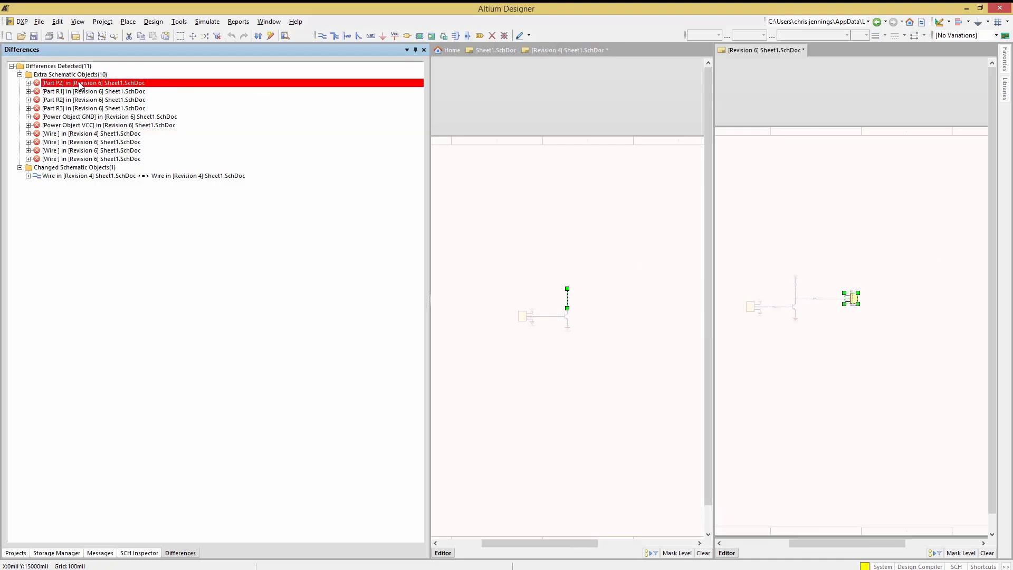
{"action": "left_click", "coordinate": [100, 102]}
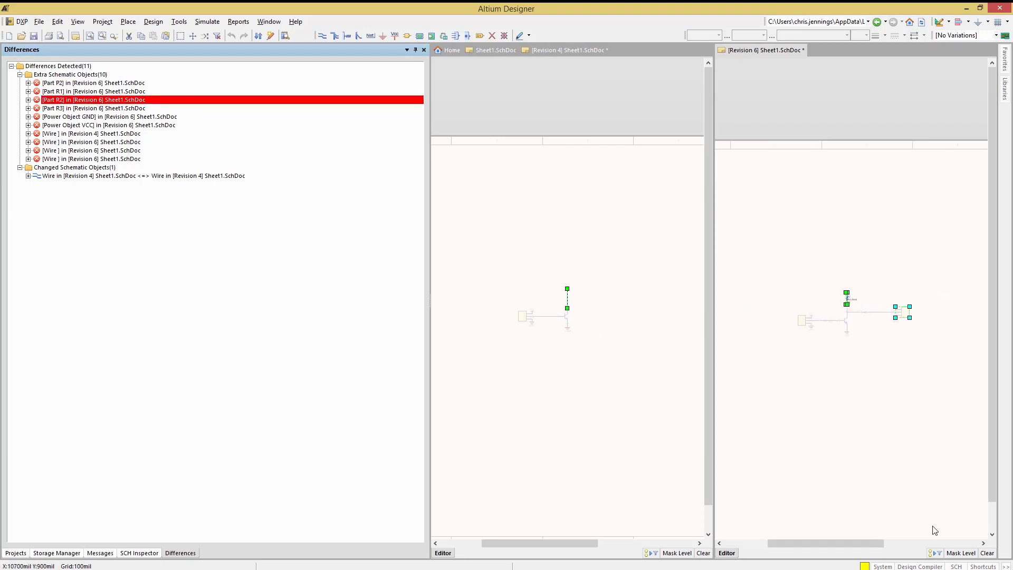
{"action": "left_click", "coordinate": [988, 554]}
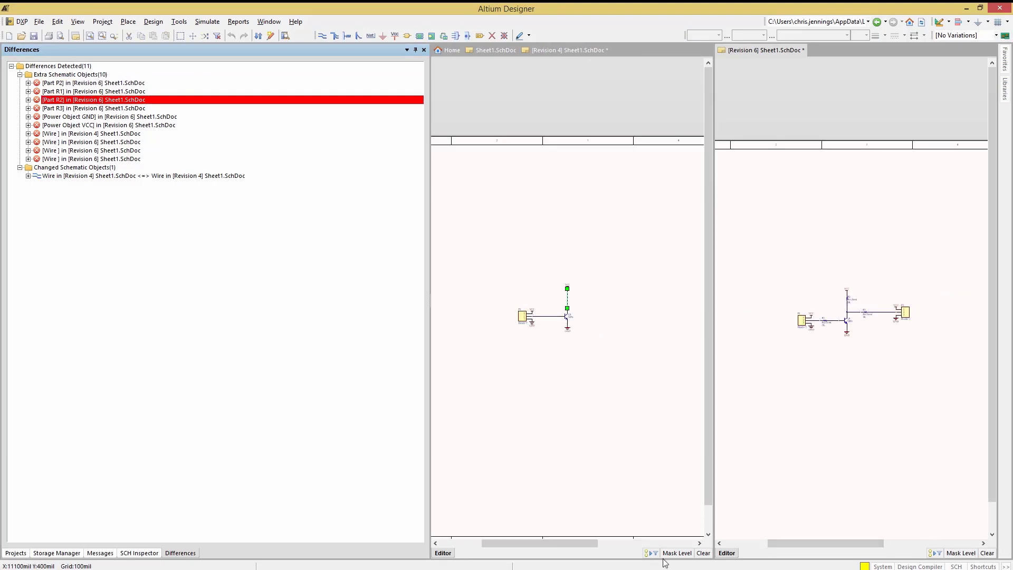
{"action": "left_click", "coordinate": [704, 553]}
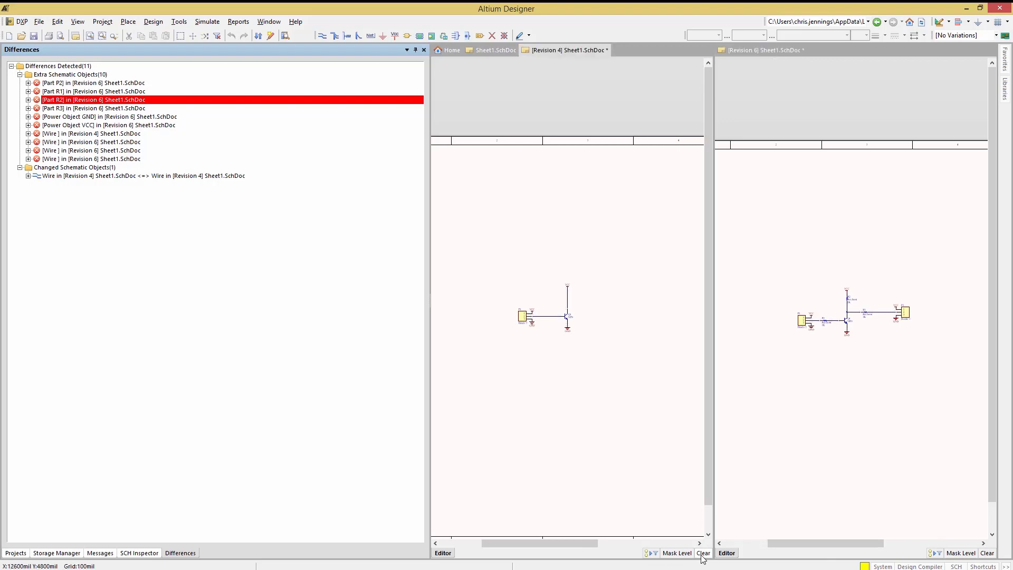
Locate the remaining extra wires in Revision 4 and Revision 6
{"action": "left_click", "coordinate": [67, 134]}
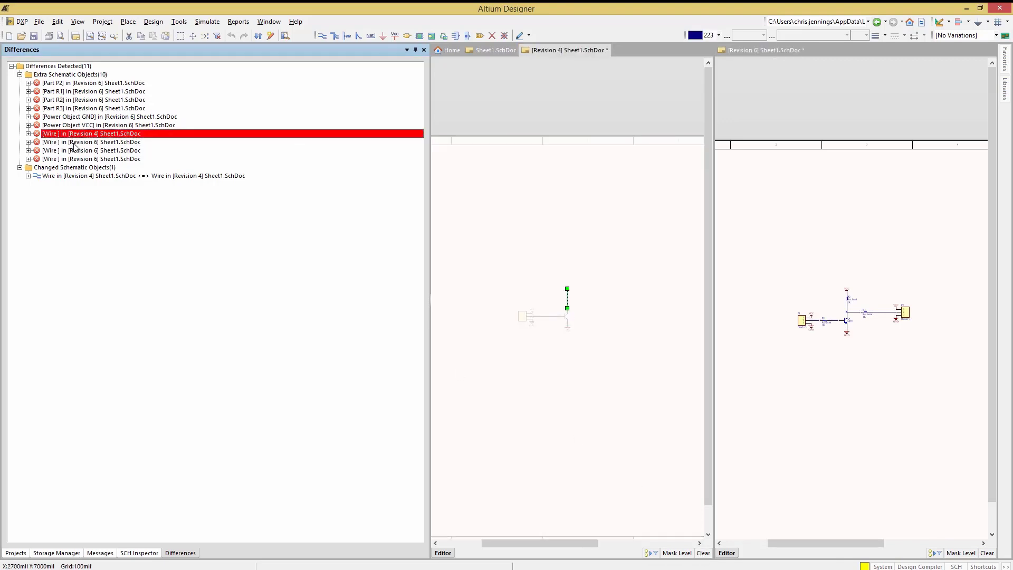
{"action": "left_click", "coordinate": [76, 142]}
{"action": "left_click", "coordinate": [76, 159]}
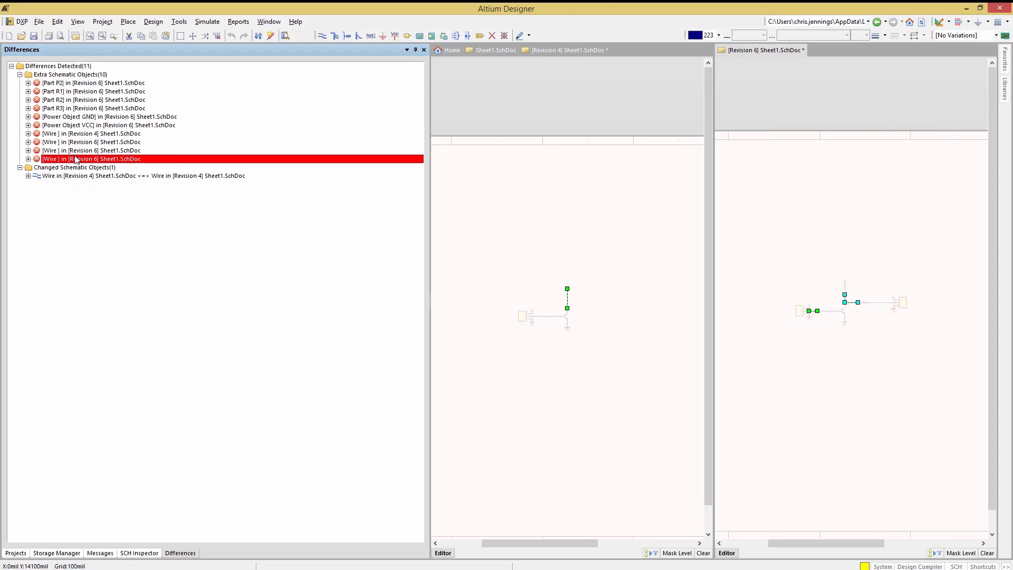